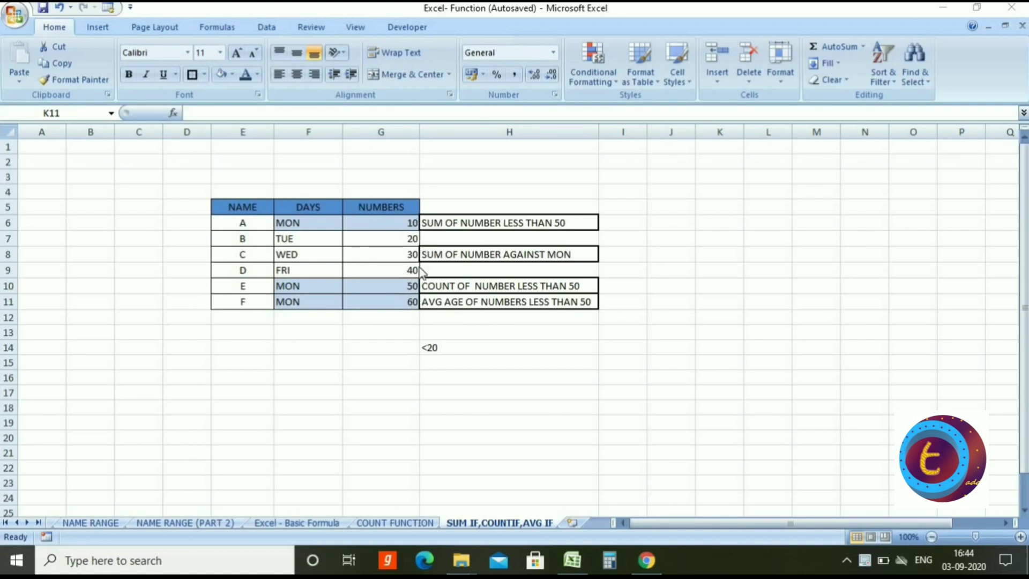
- Enter =SUMIF(G6:G11,"<50") in cell I6 to sum the numbers less than 50
click(417, 237)
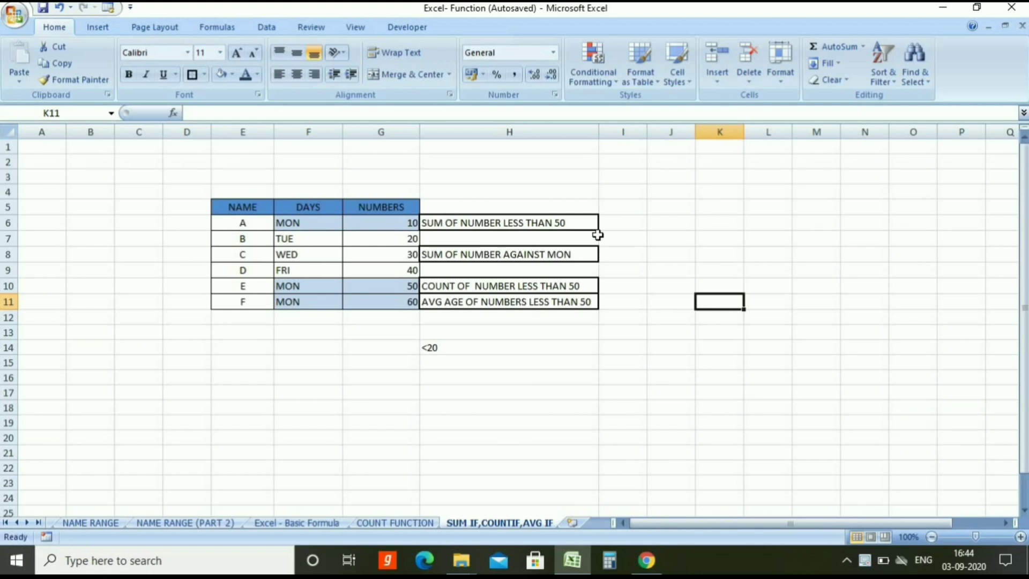
click(612, 222)
text(=)
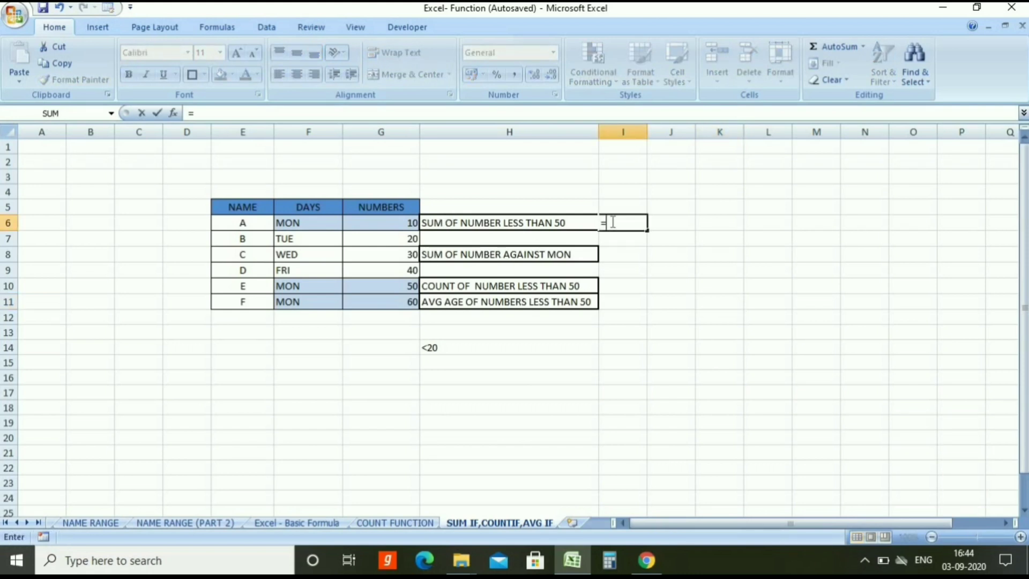
text(sum)
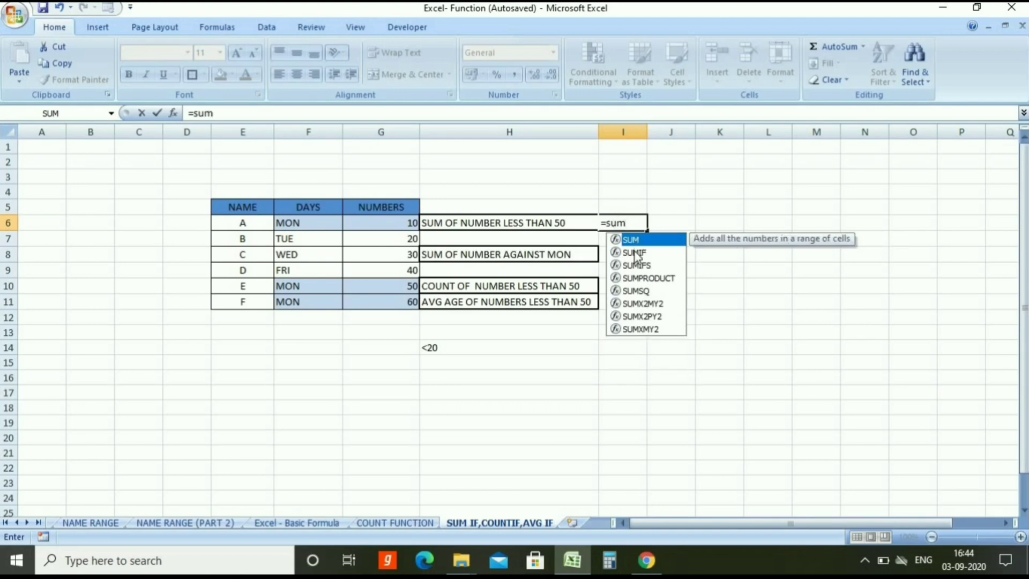
click(635, 251)
double_click(634, 252)
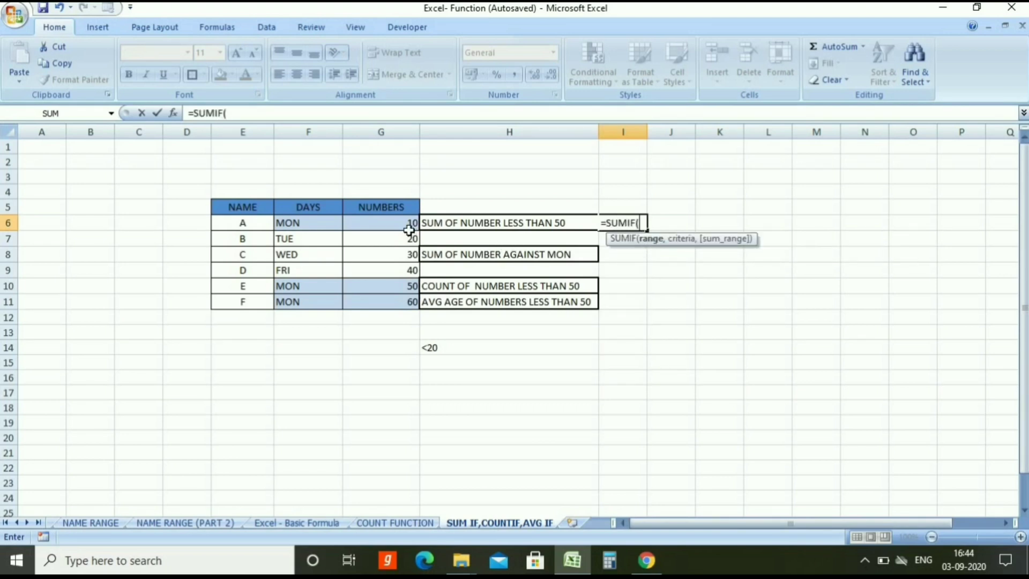
drag(395, 221, 407, 301)
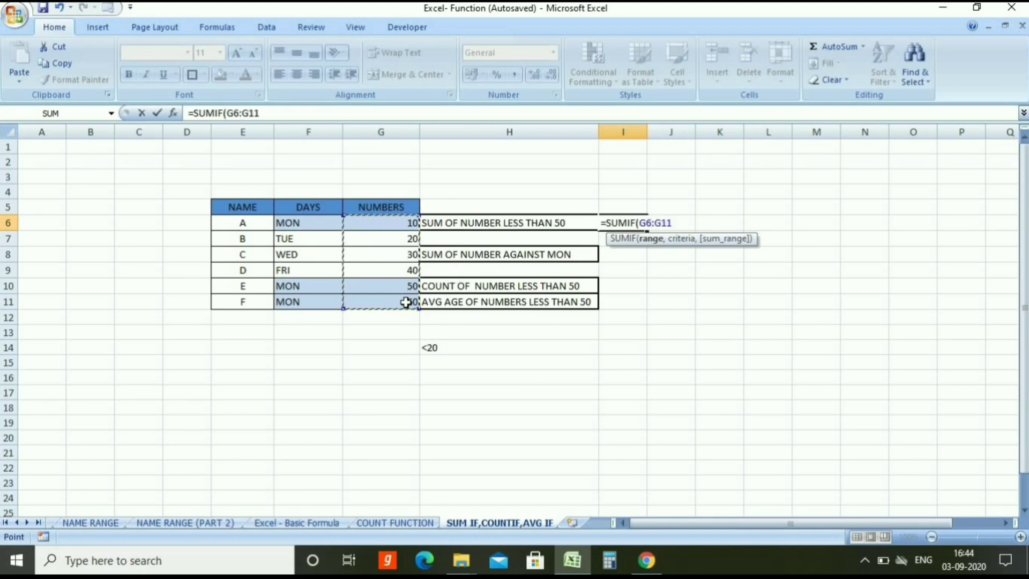
text(,)
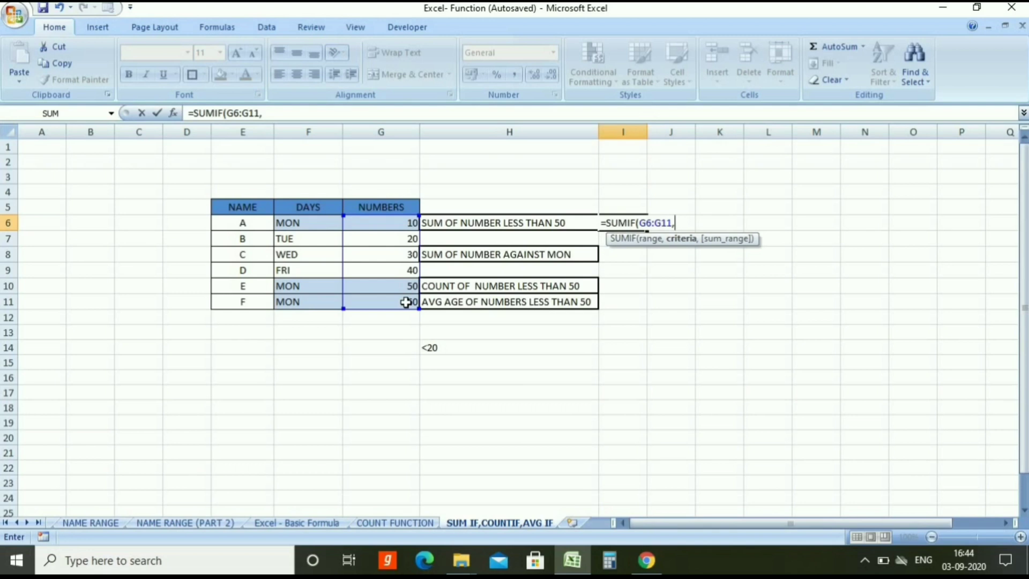
text("<50"))
key(Return)
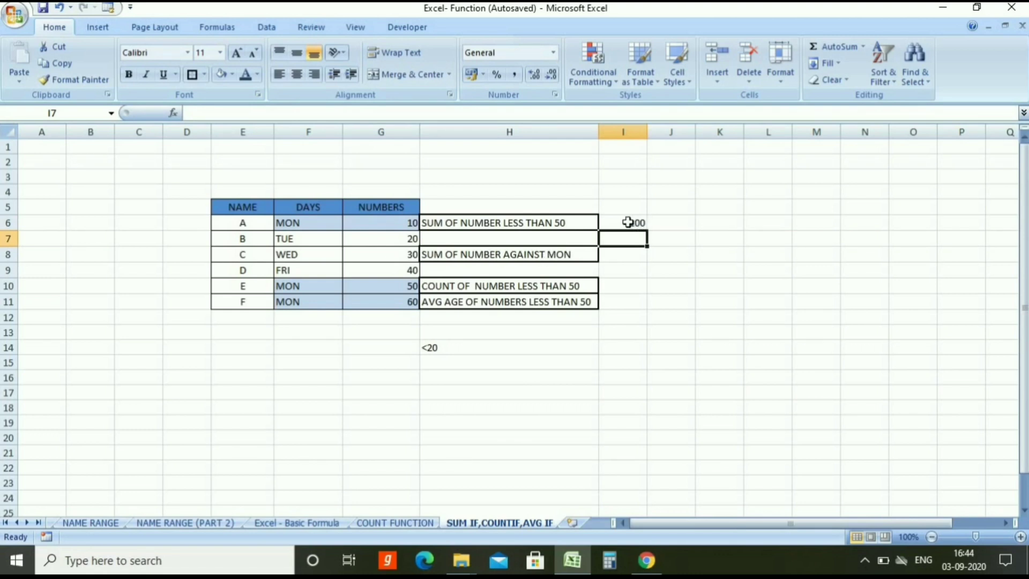
- Check the SUMIF formula in I6 against the individual values below 50 in the NUMBERS column
click(640, 222)
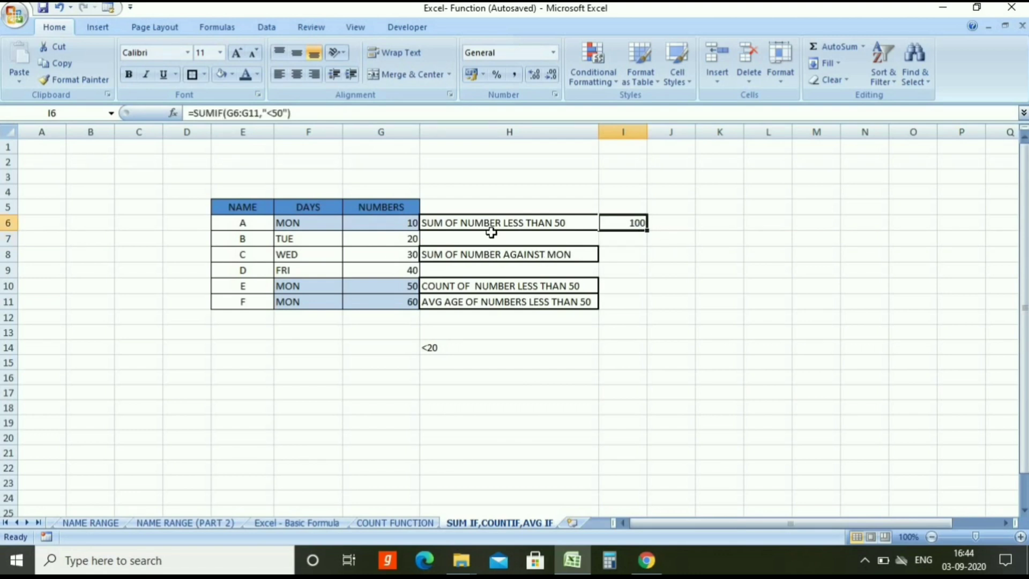
click(397, 284)
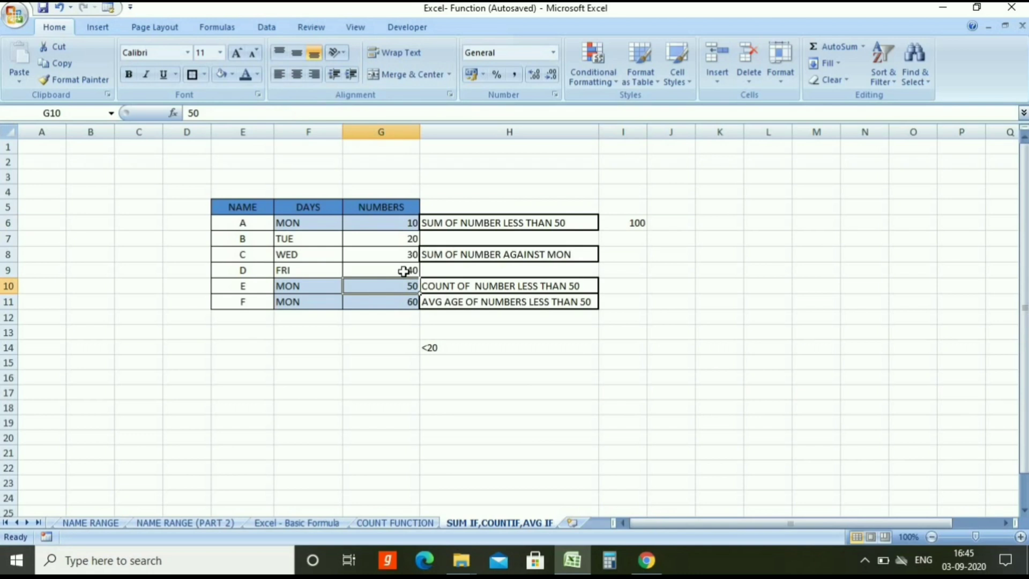
click(401, 270)
click(405, 255)
click(406, 236)
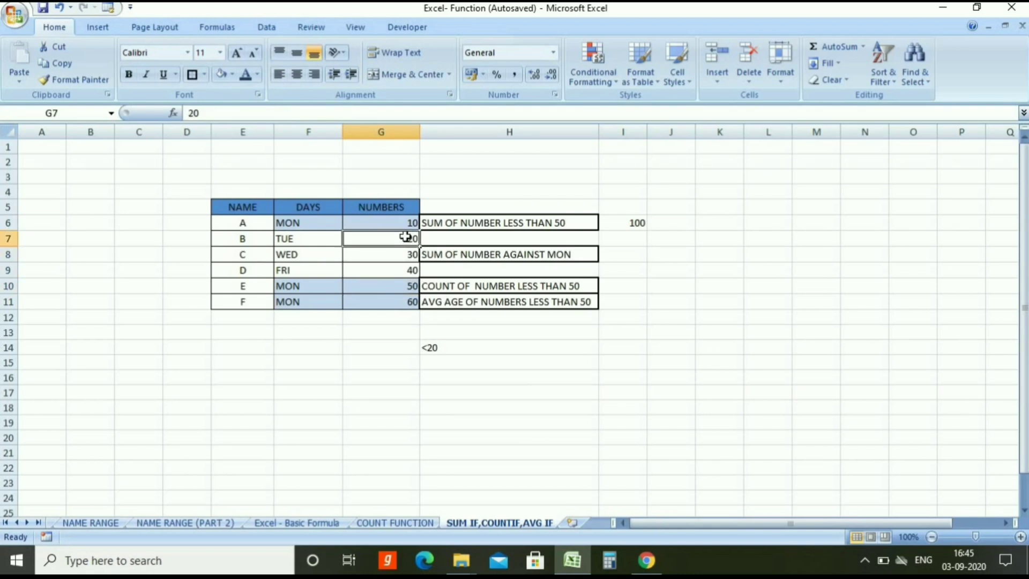
click(406, 221)
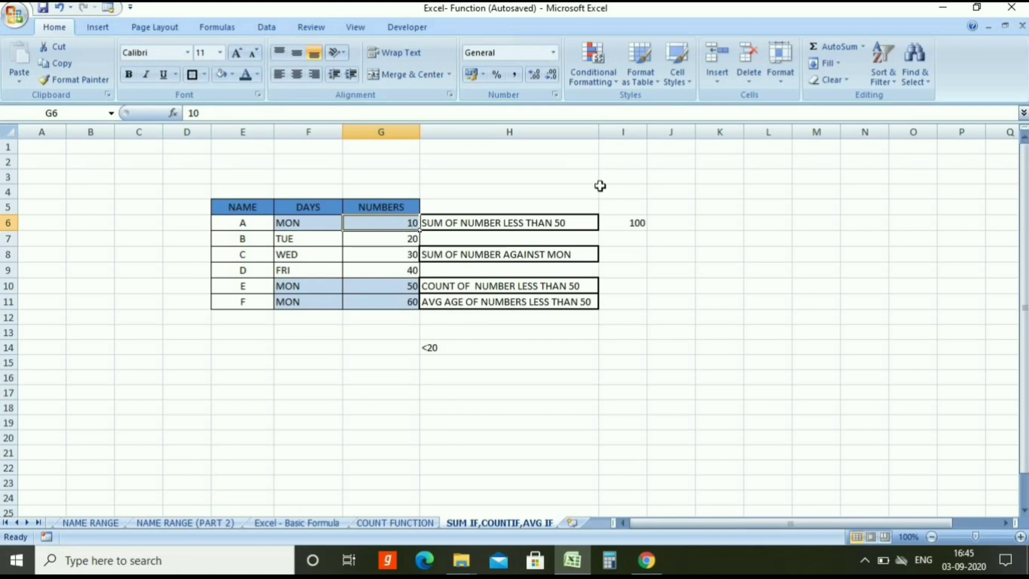
click(640, 225)
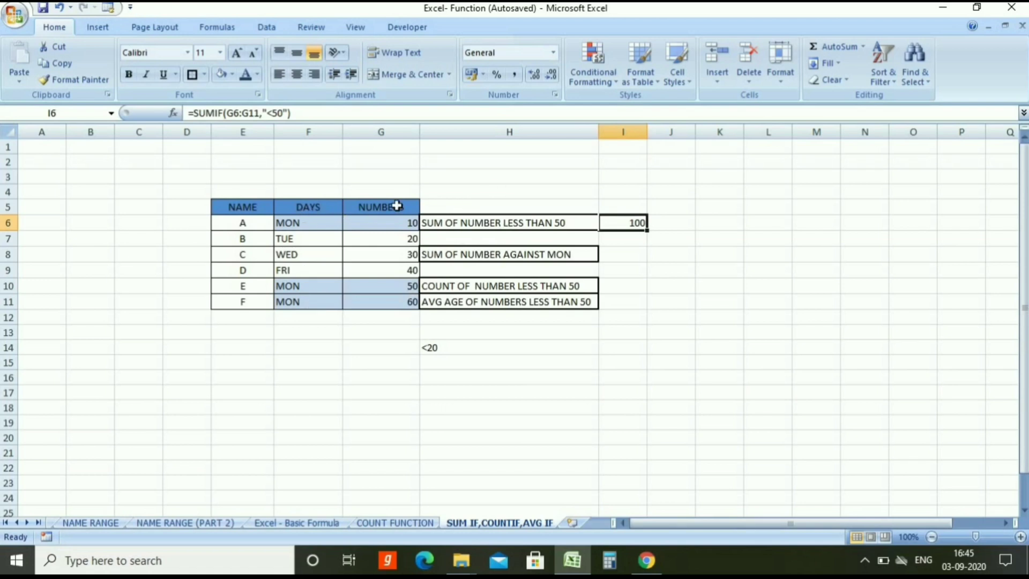
- Examine the MON entries in the DAYS column and the numbers that belong to them
click(287, 225)
key(Down)
key(Down)
key(Down)
key(Down)
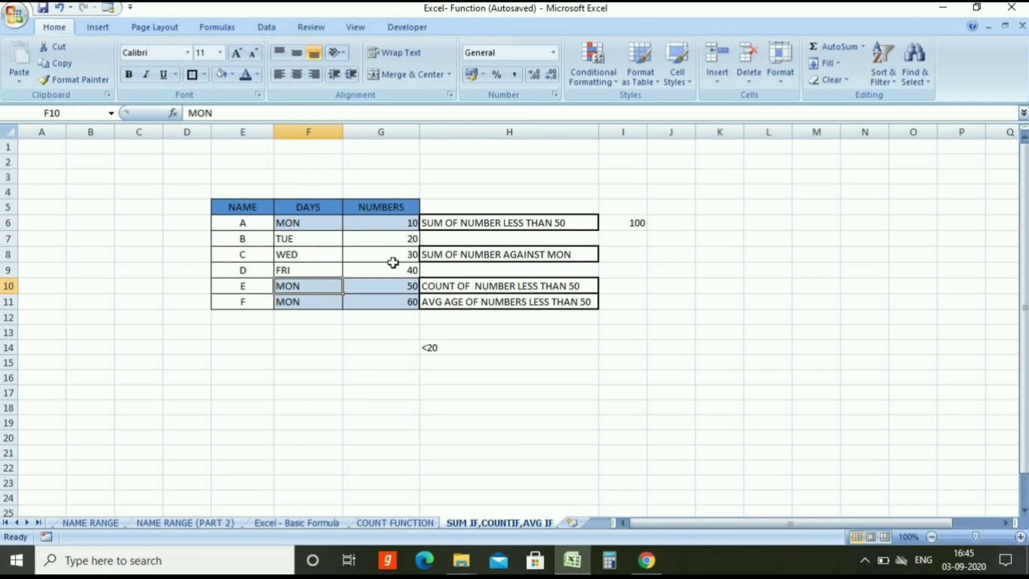
click(407, 223)
click(408, 281)
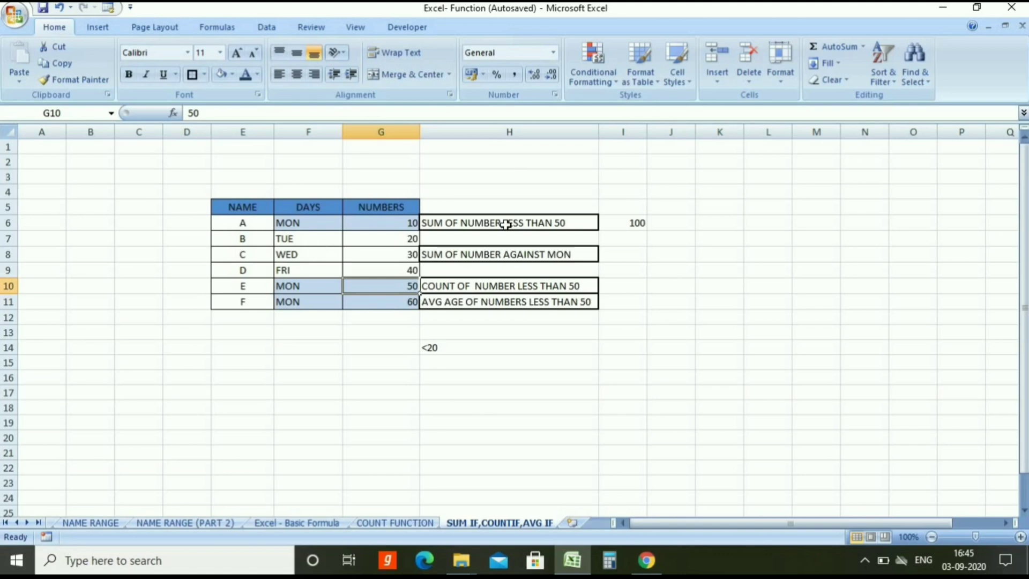
- Enter =SUMIF(F6:F11,"MON",G6:G11) in cell I8 to sum the numbers against MON
click(621, 255)
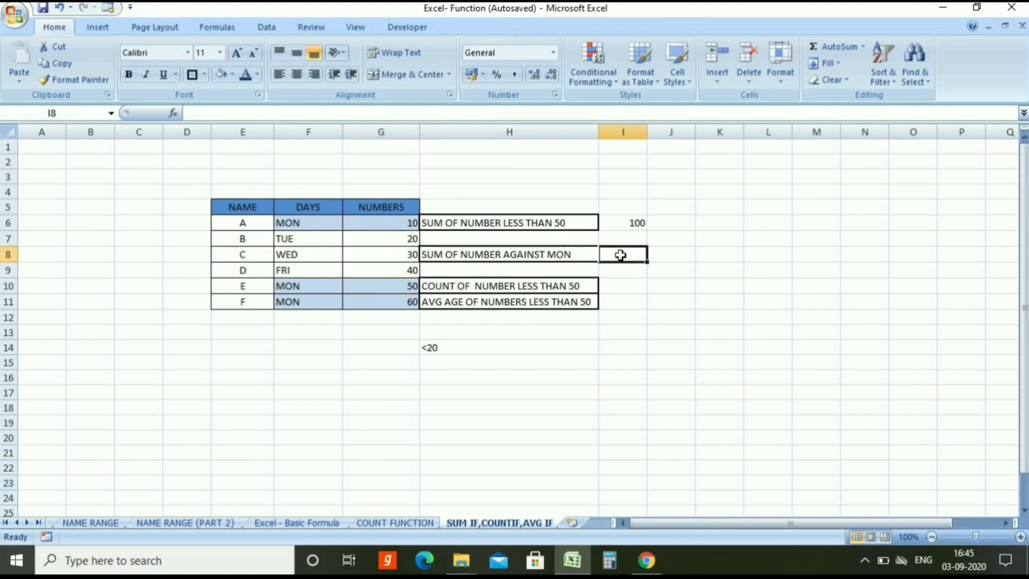
text(=sumif)
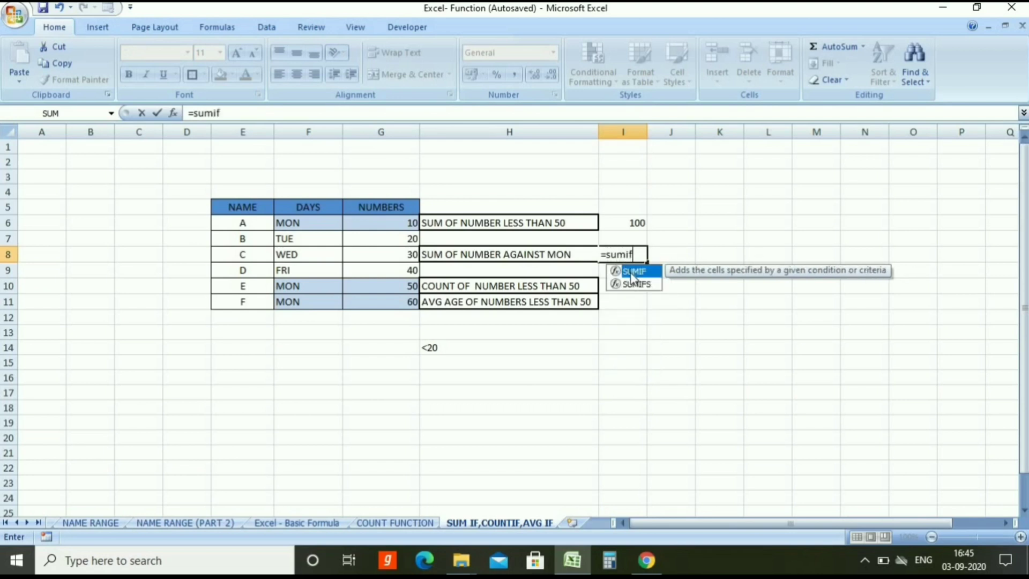
double_click(632, 273)
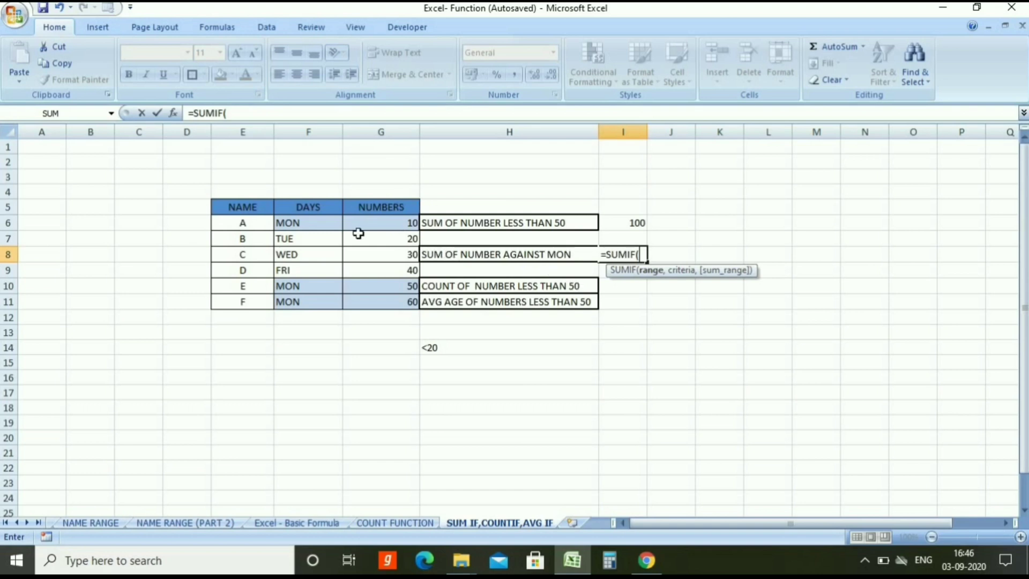
drag(322, 220, 326, 302)
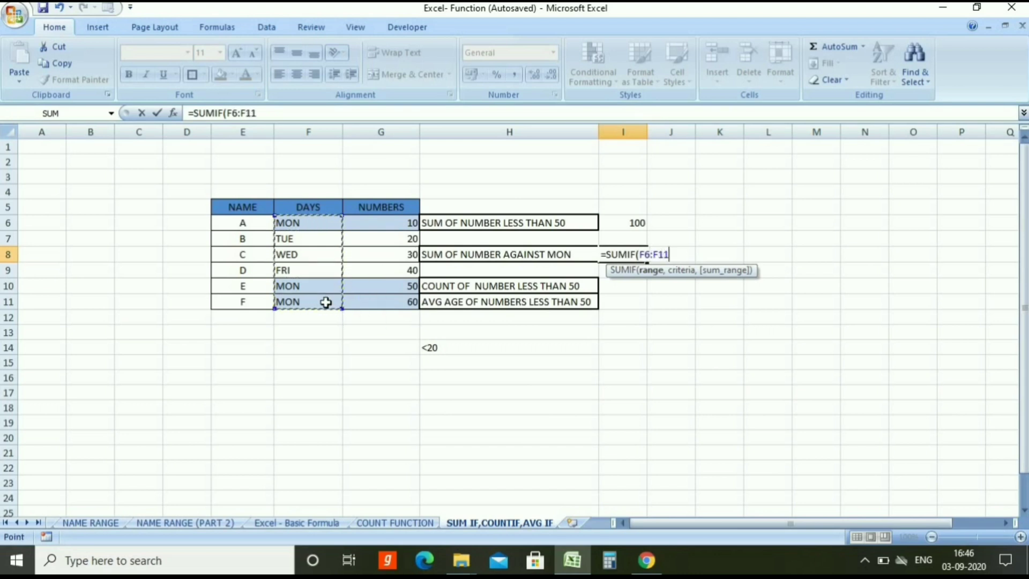
text(,)
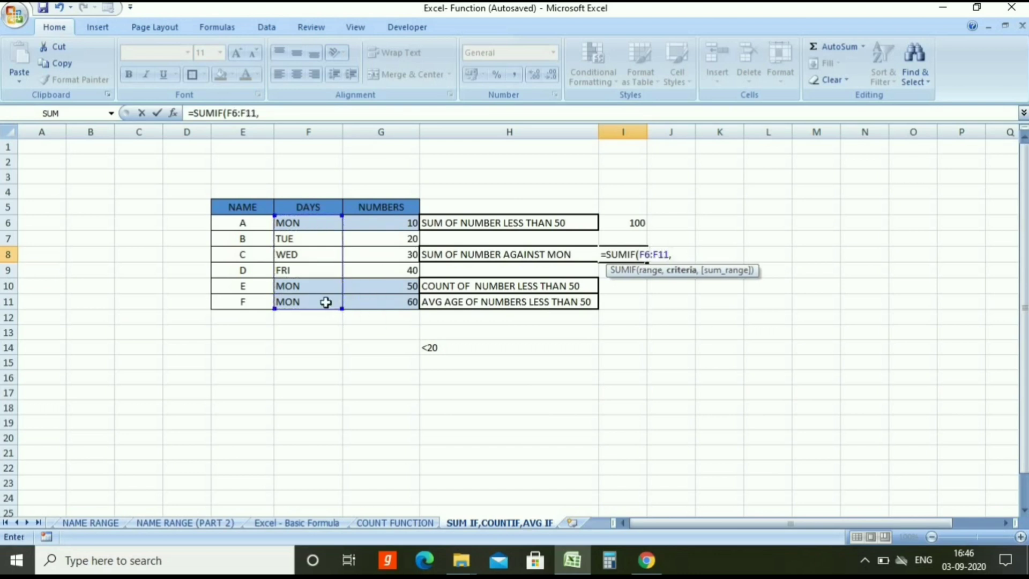
text("mon)
key(BackSpace)
key(BackSpace)
key(BackSpace)
text(MON",)
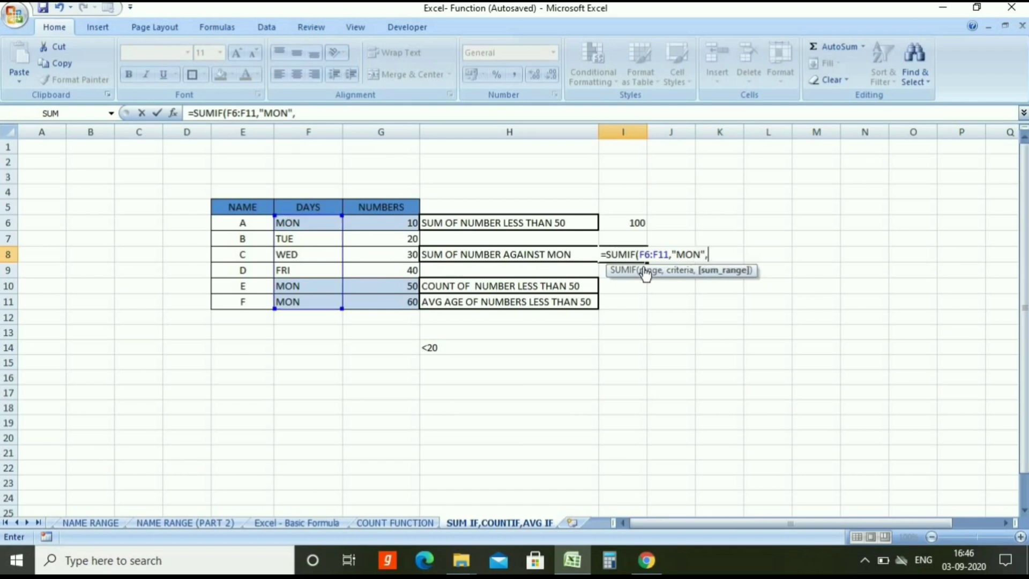
drag(391, 223, 392, 304)
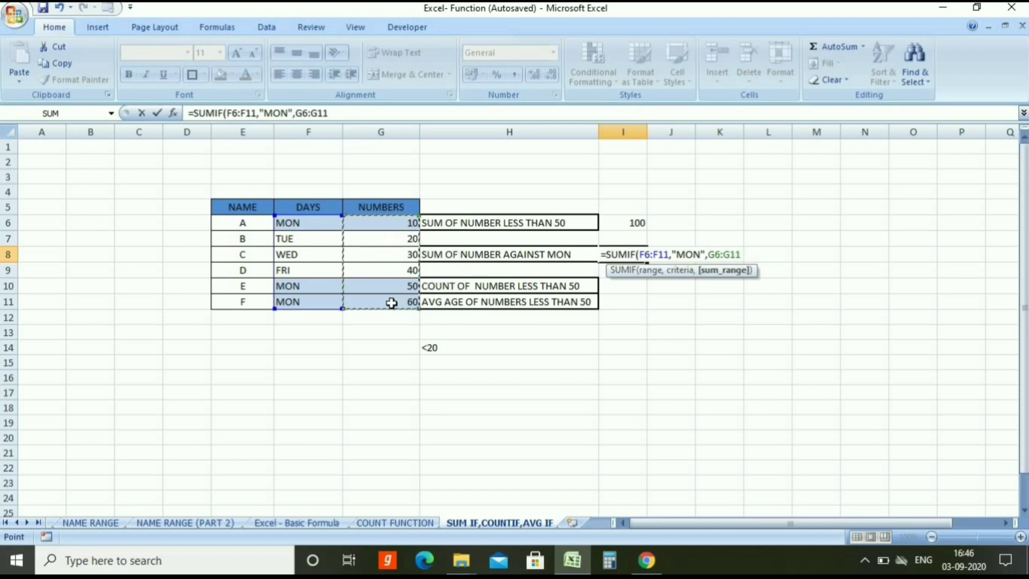
text())
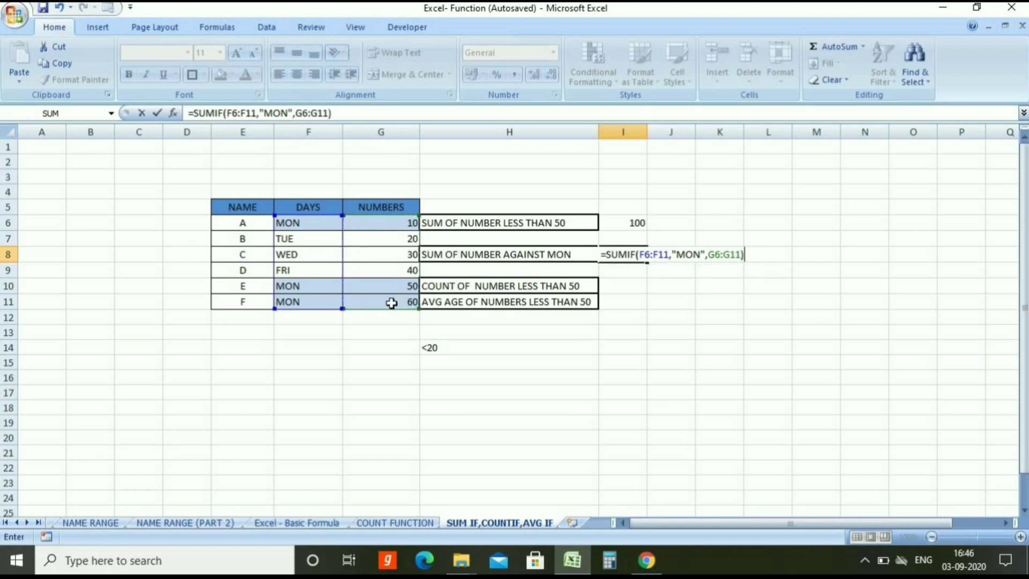
key(Return)
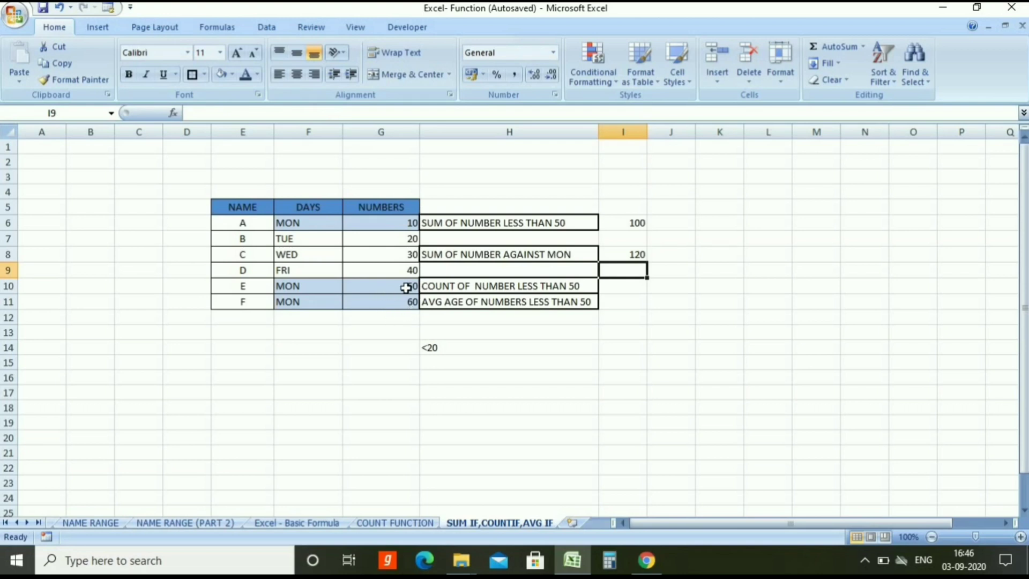
- Check the MON sum formula in I8 against the numbers in the MON rows
click(406, 288)
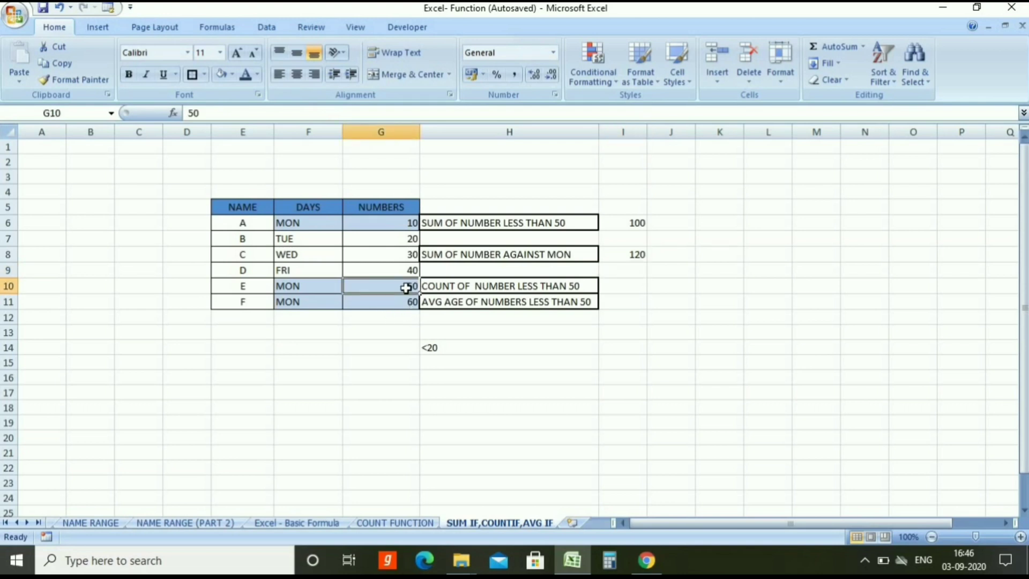
click(407, 220)
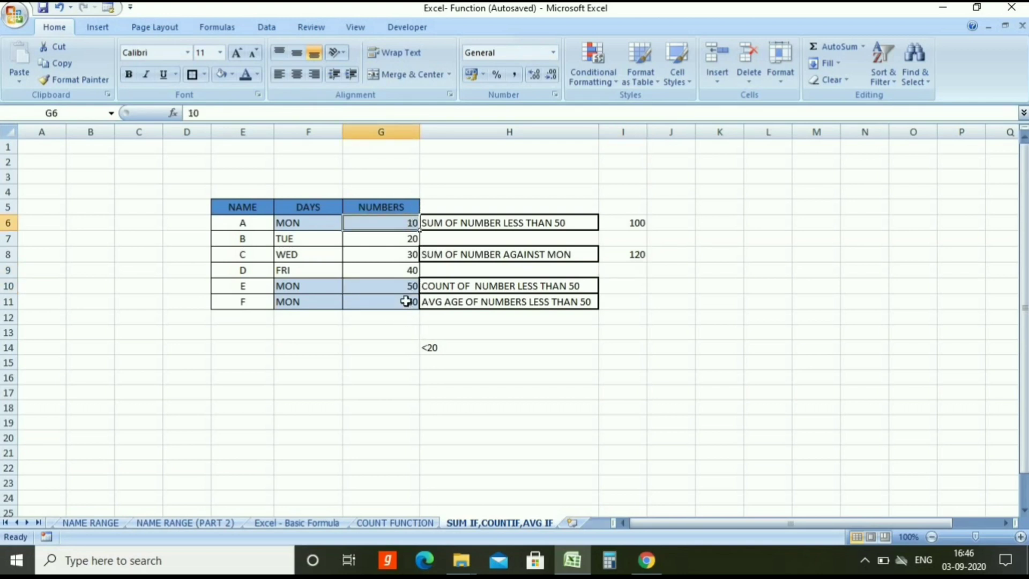
click(407, 301)
click(629, 254)
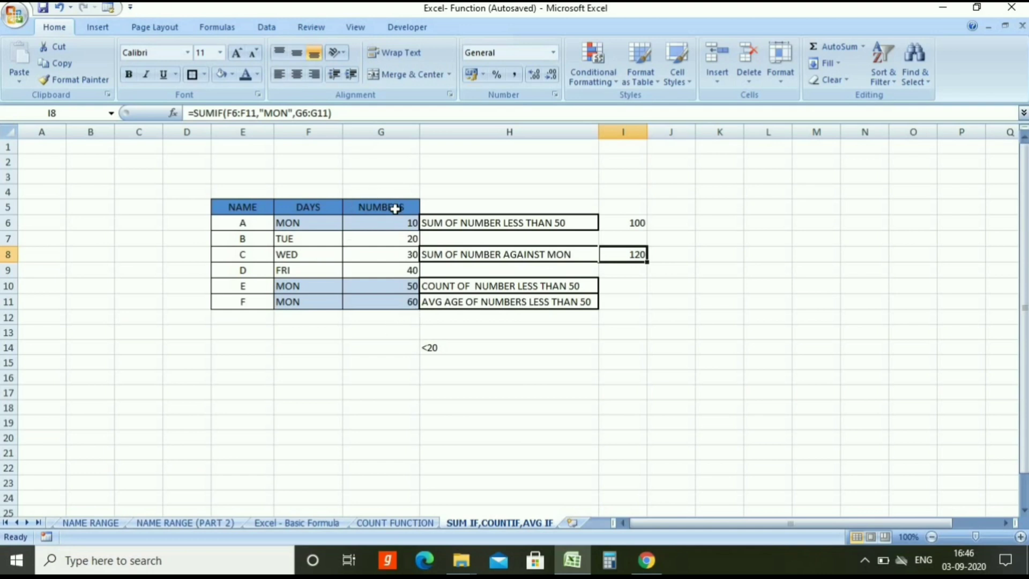
- Enter =COUNTIF(G6:G11,"<50") in cell I10 to count the numbers less than 50
click(612, 287)
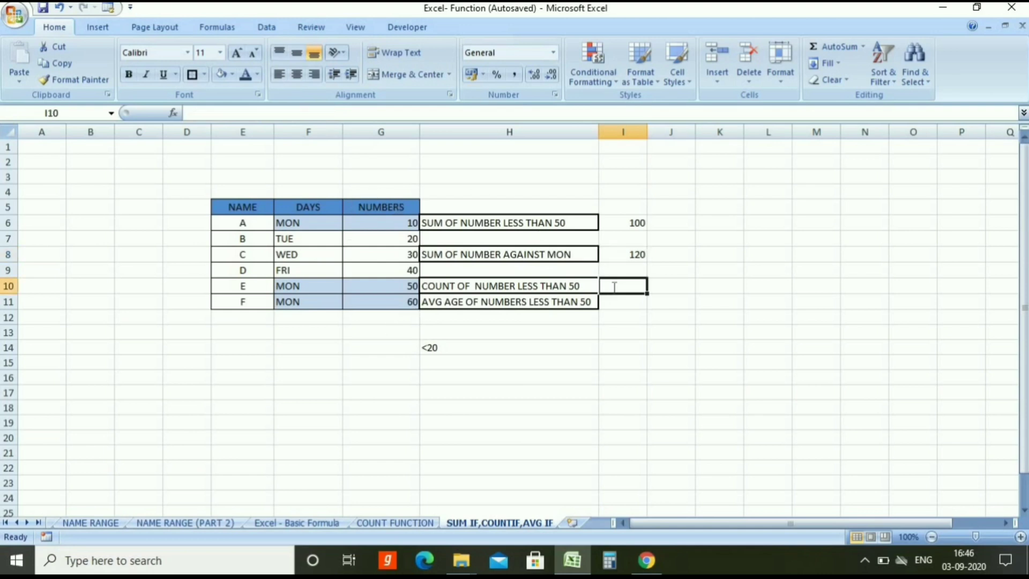
text(=COUNT)
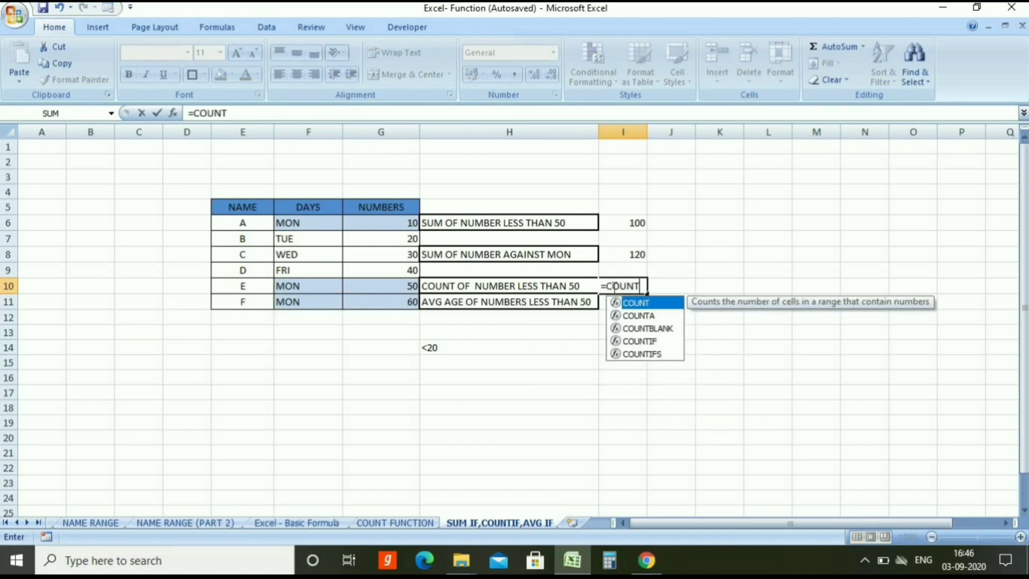
double_click(638, 340)
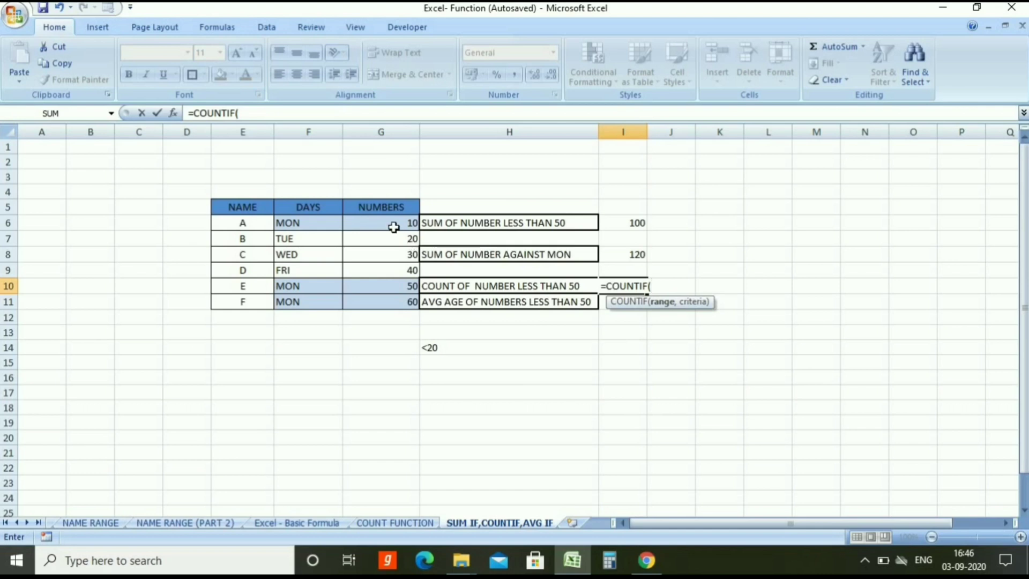
click(387, 223)
mouse_move(389, 299)
mouse_down()
mouse_move(387, 319)
mouse_move(387, 298)
mouse_up()
text(,)
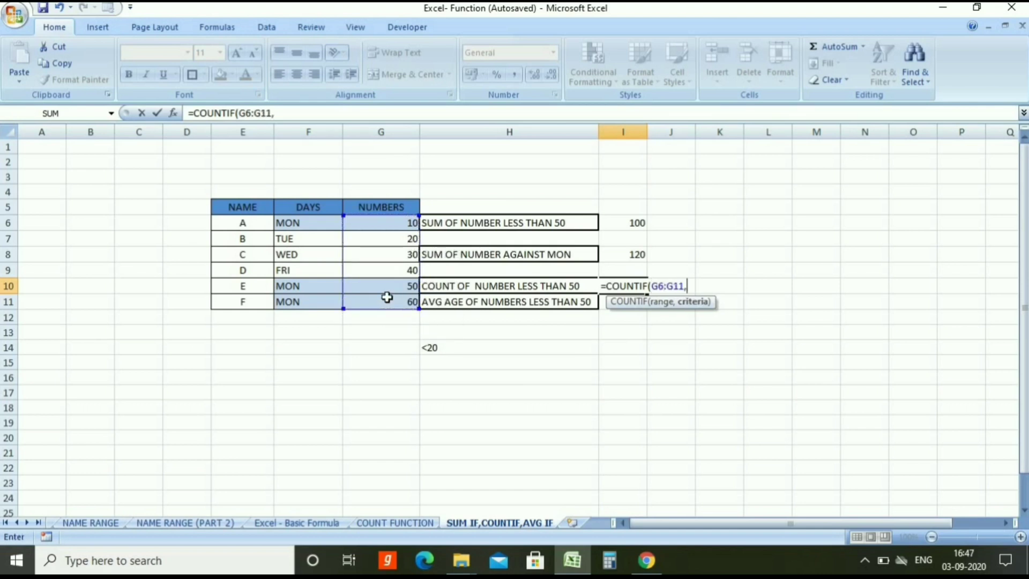
text("<50")
key(Return)
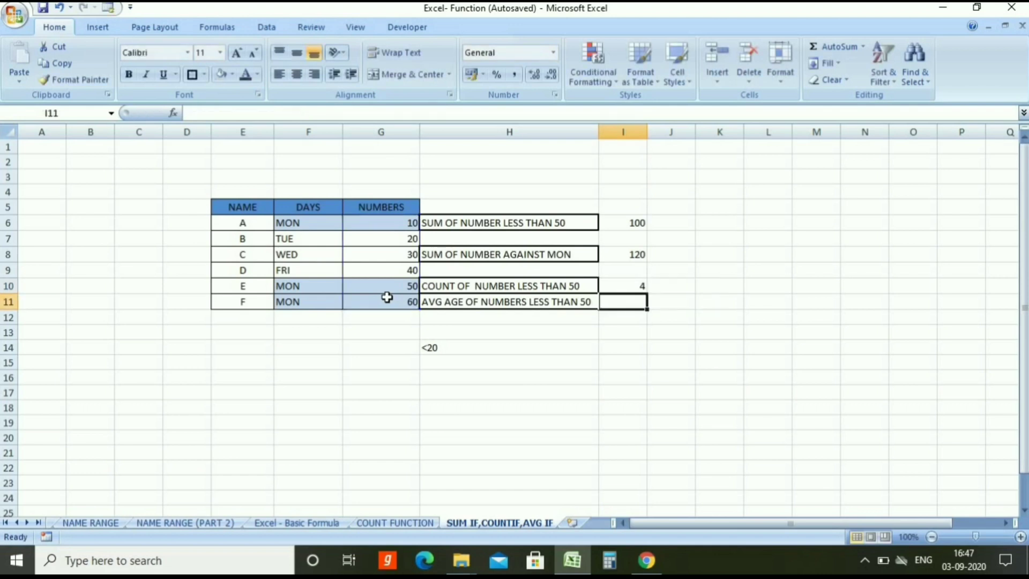
- Check the COUNTIF formula in I10 against the values in G6 to G9 of the NUMBERS column
click(625, 284)
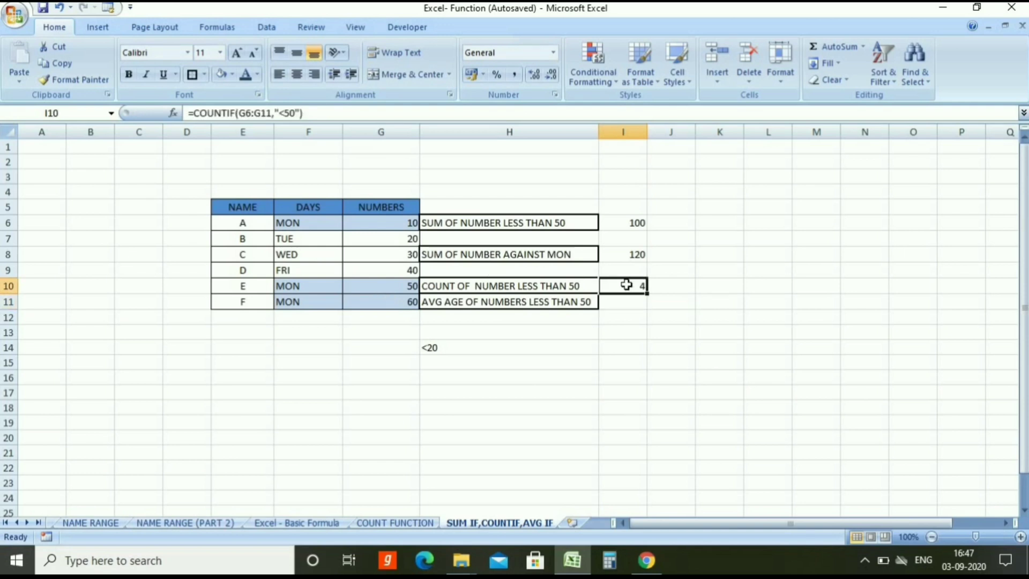
click(401, 271)
click(407, 256)
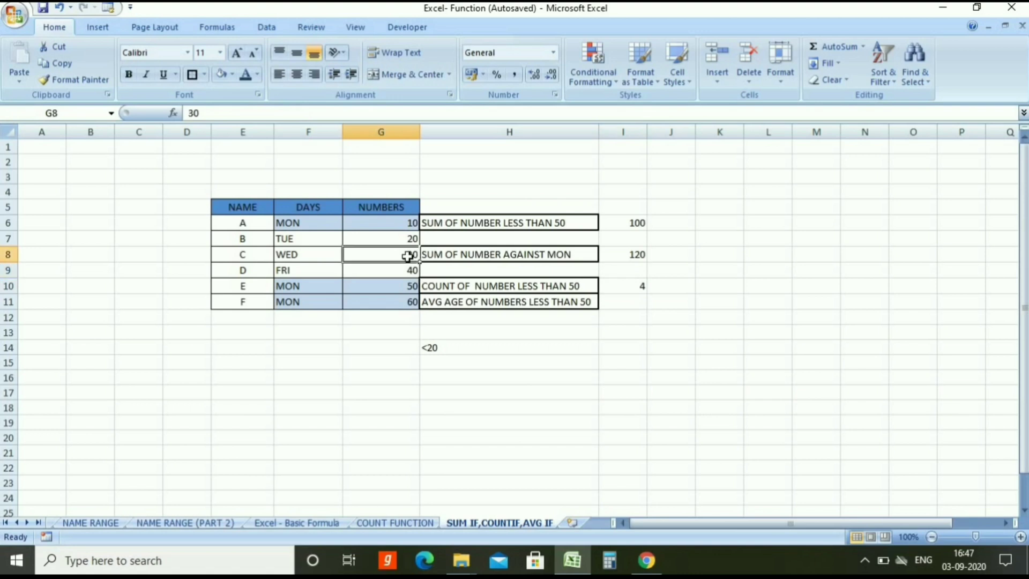
click(400, 240)
click(403, 224)
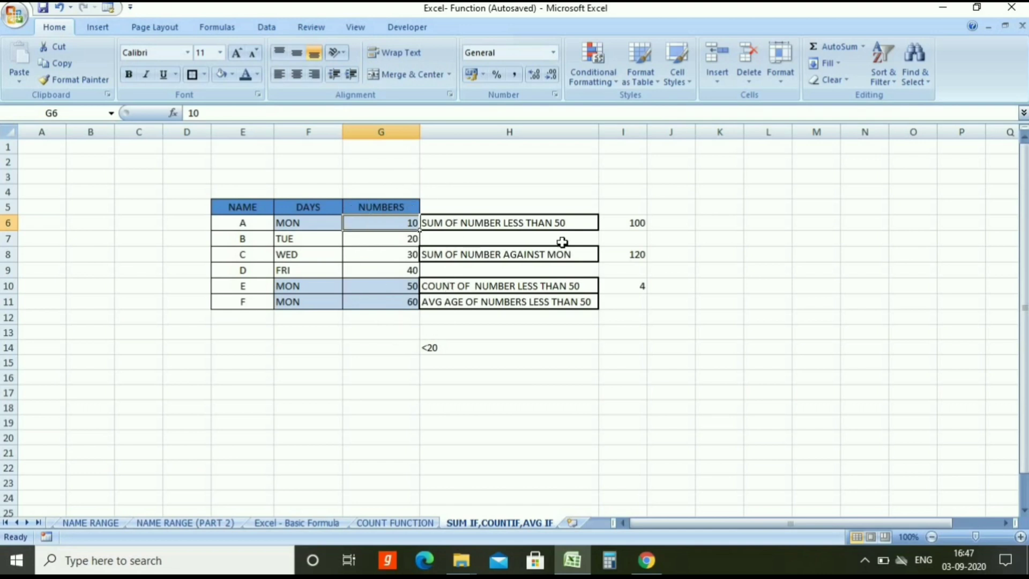
- Enter =AVERAGEIF(G6:G11,"<50") in cell I11 to average the numbers less than 50
click(623, 300)
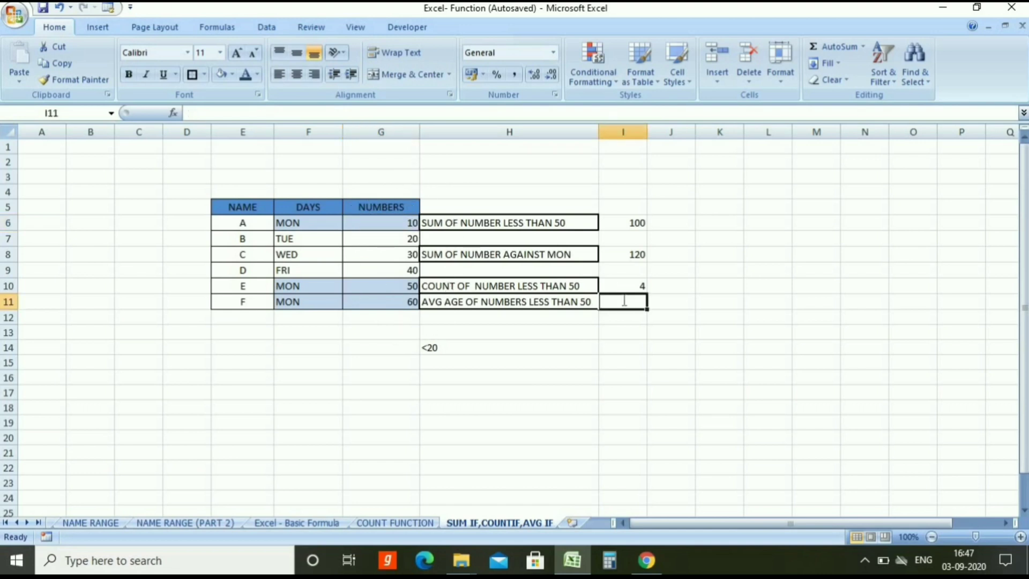
text(=A)
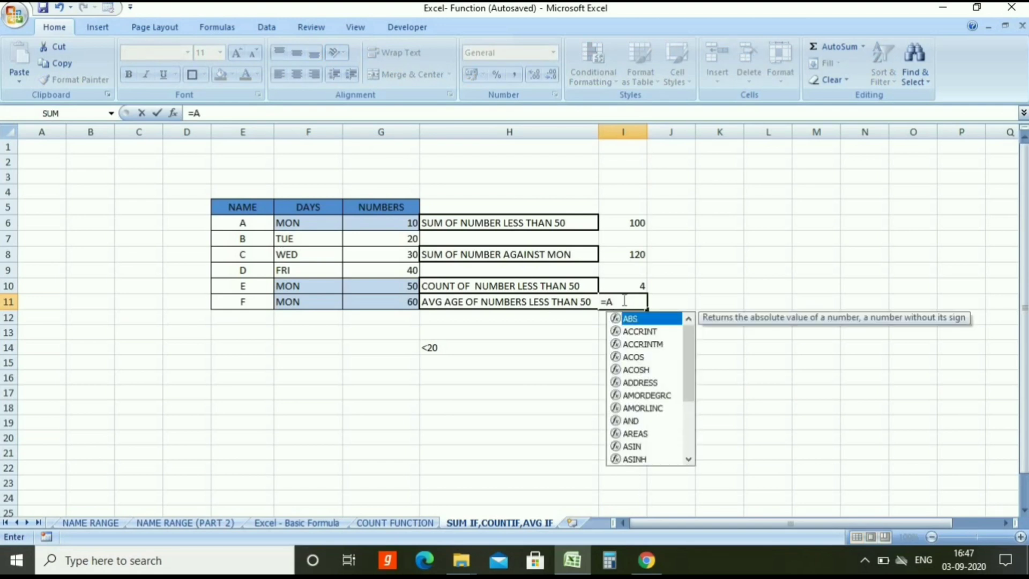
text(VE)
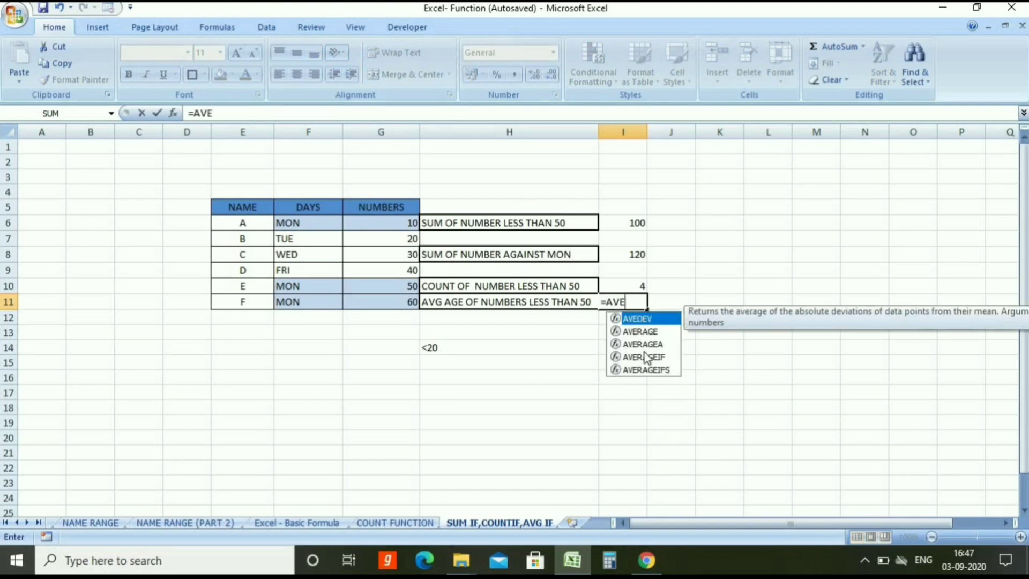
double_click(644, 357)
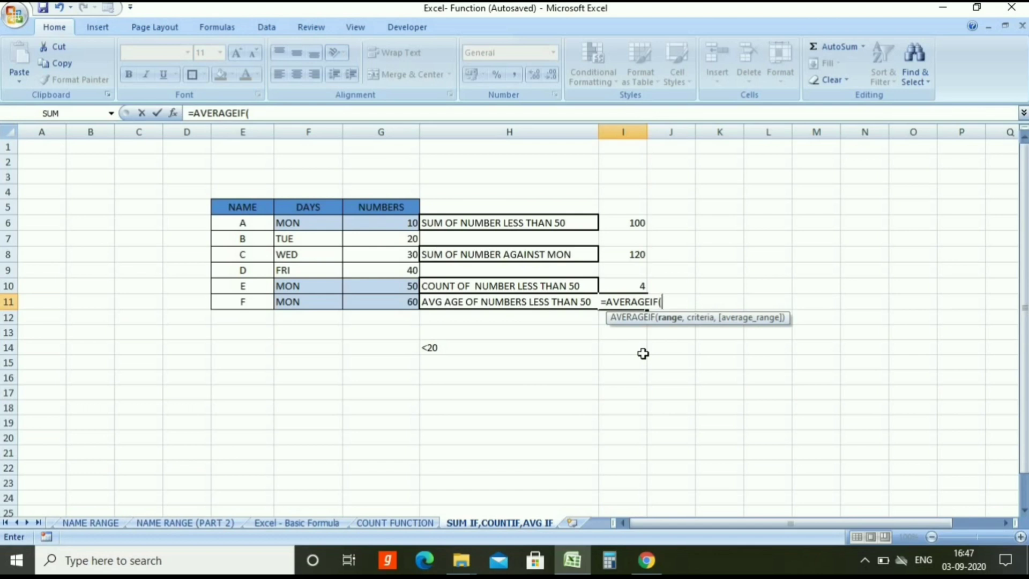
drag(409, 223, 406, 302)
text(,)
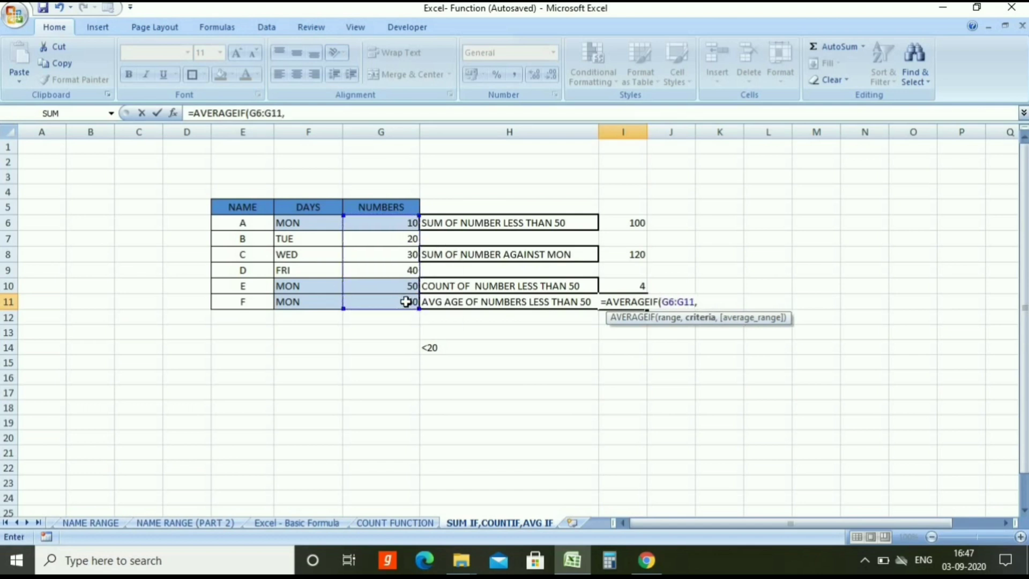
text("<50"))
key(Return)
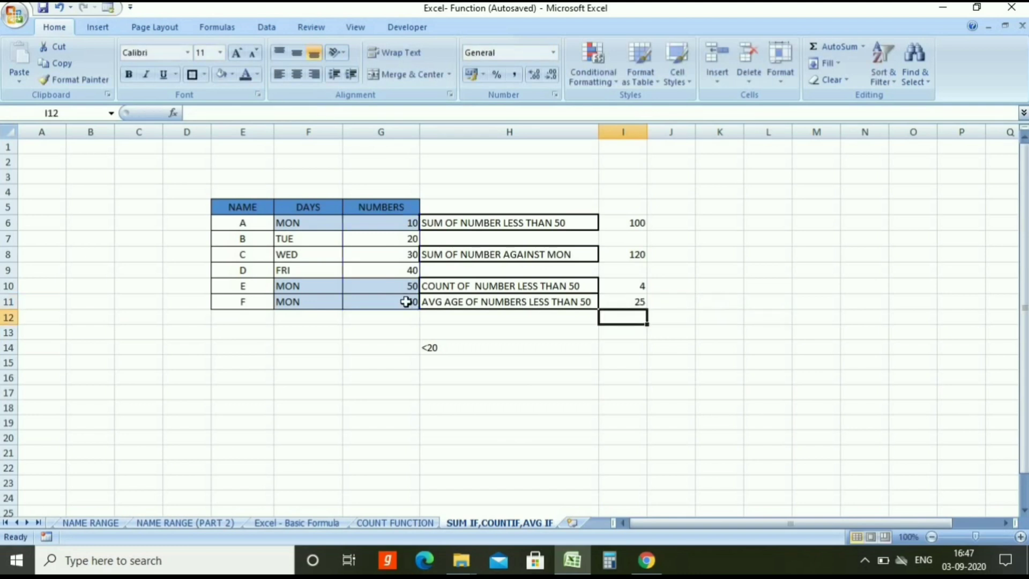
- Check the AVERAGEIF formula in I11 against the values in G6:G9 and the sum and count in I6 and I10
drag(405, 271, 396, 223)
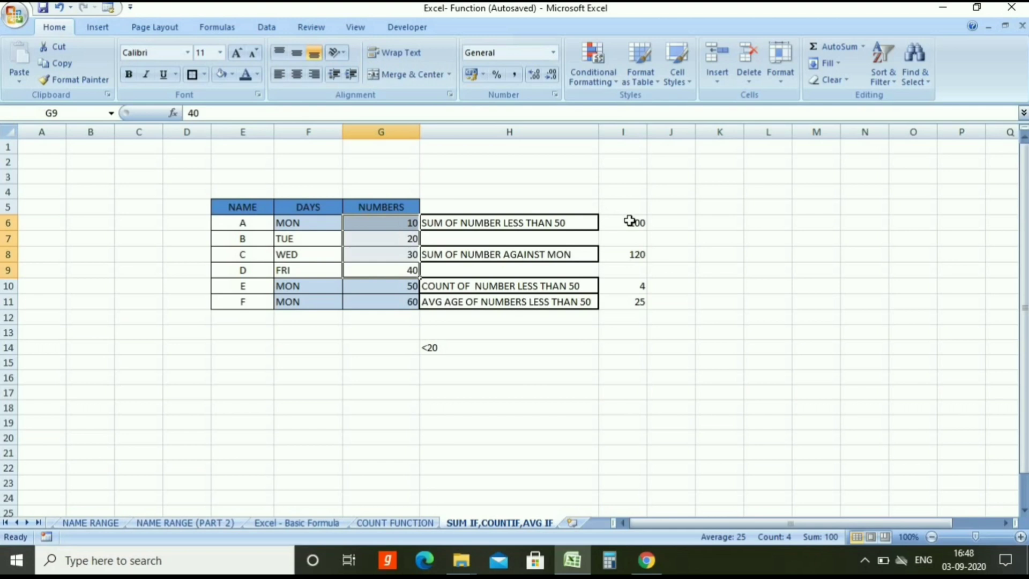
click(629, 221)
click(626, 286)
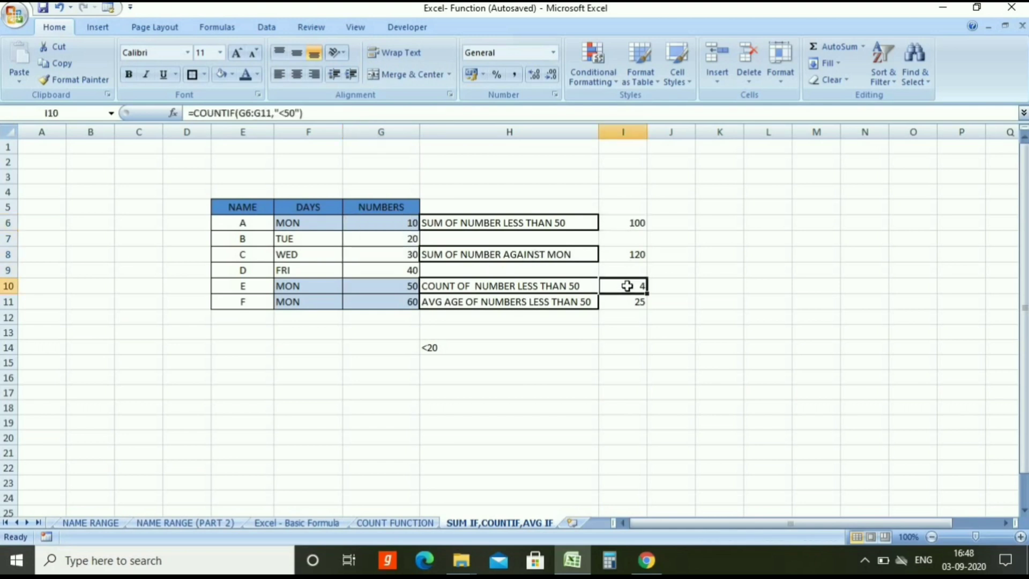
click(641, 301)
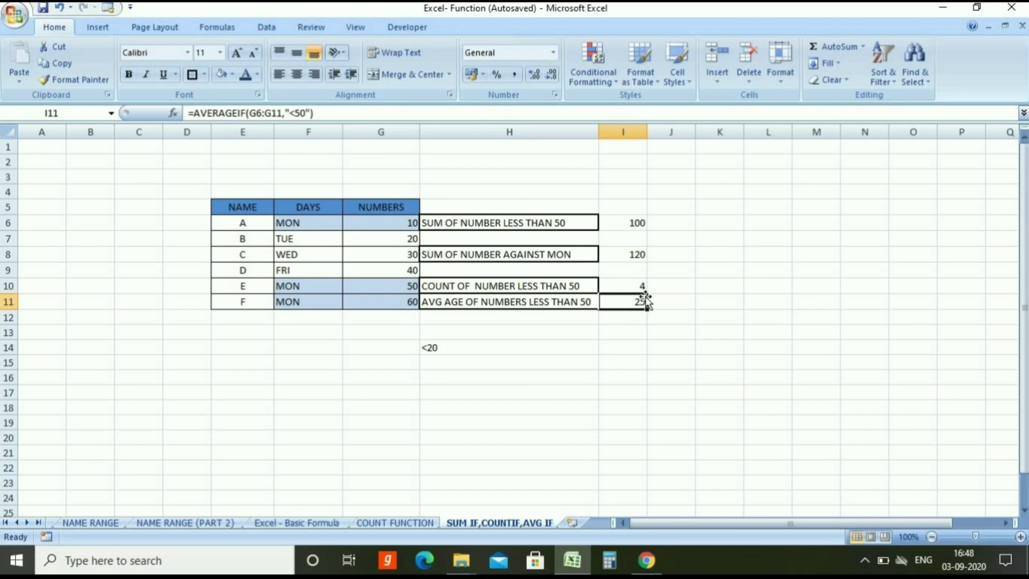
click(691, 300)
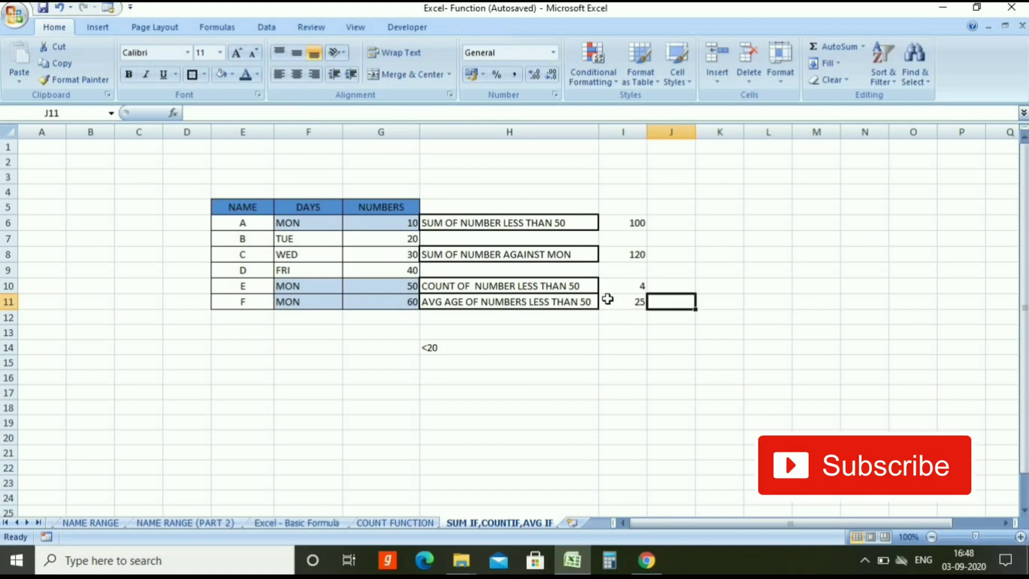
click(626, 302)
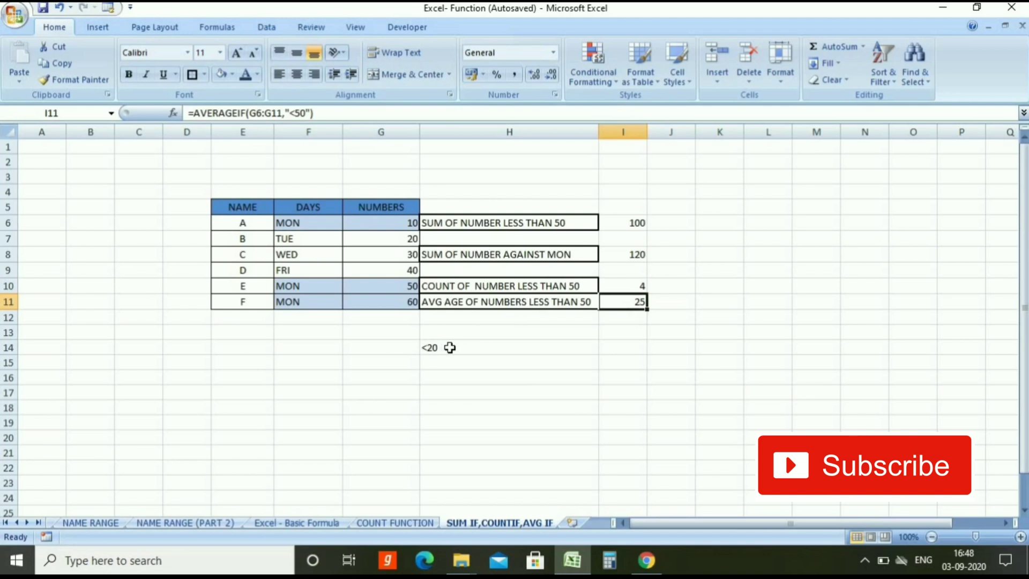
- Enter =AVERAGEIF(G6:G11,H14) in cell I12 to average the numbers using the criterion stored in H14
click(450, 348)
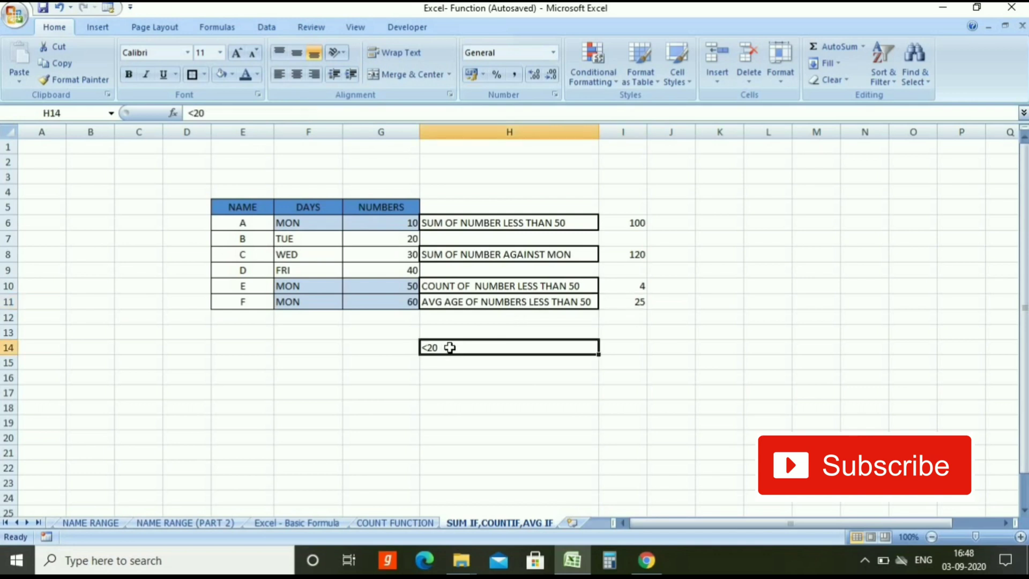
click(627, 316)
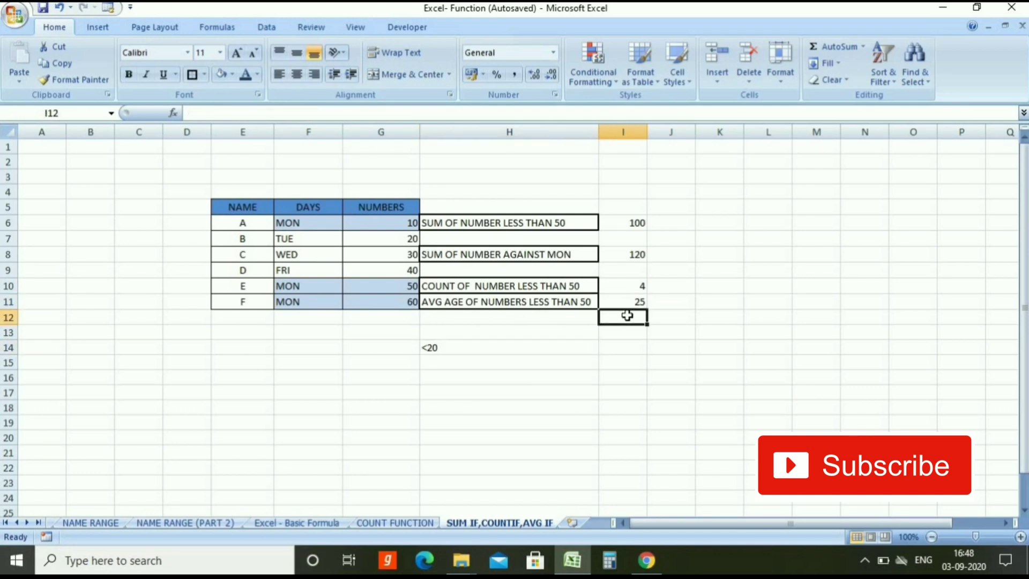
text(=AVE)
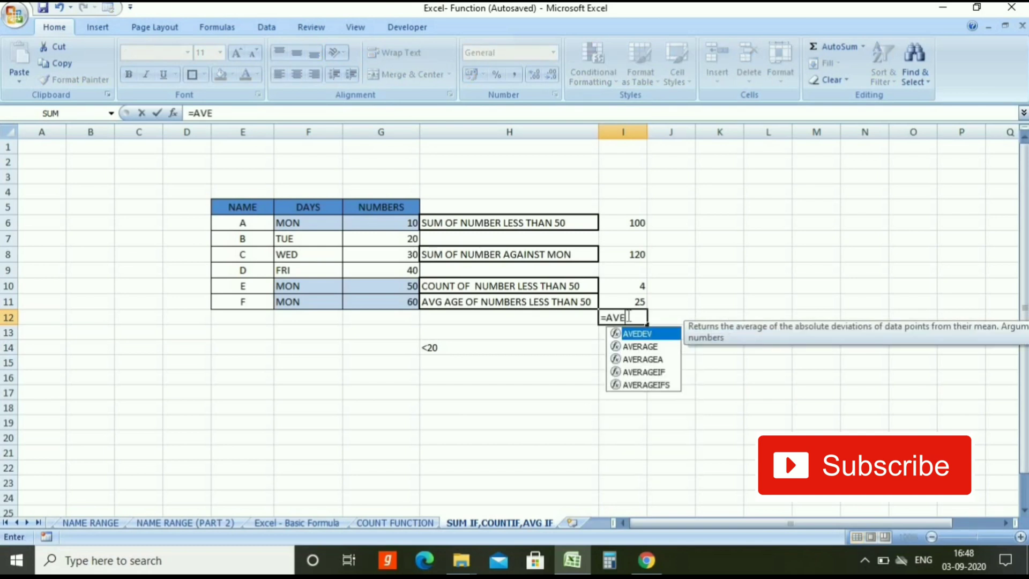
double_click(643, 372)
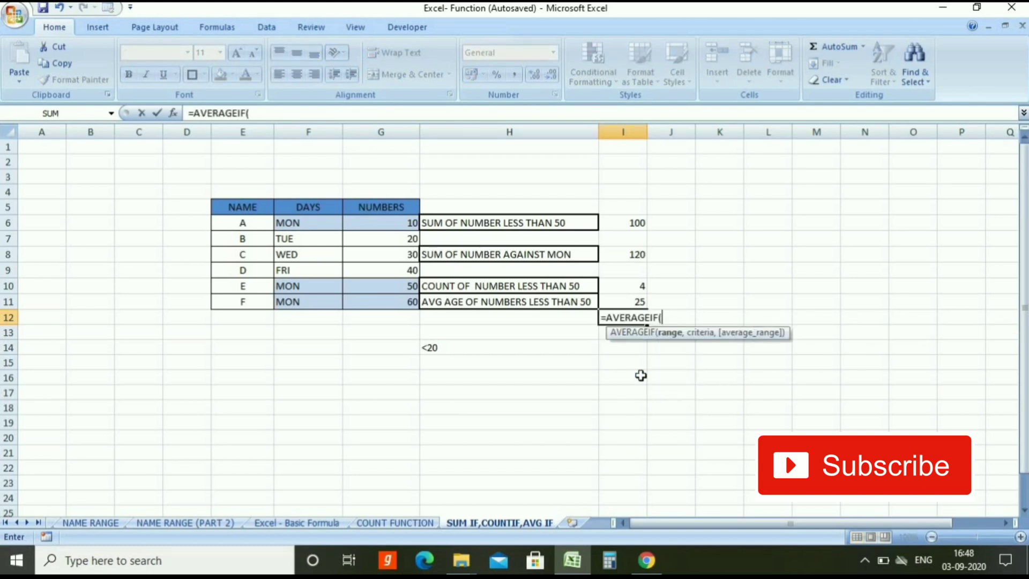
drag(396, 220, 395, 303)
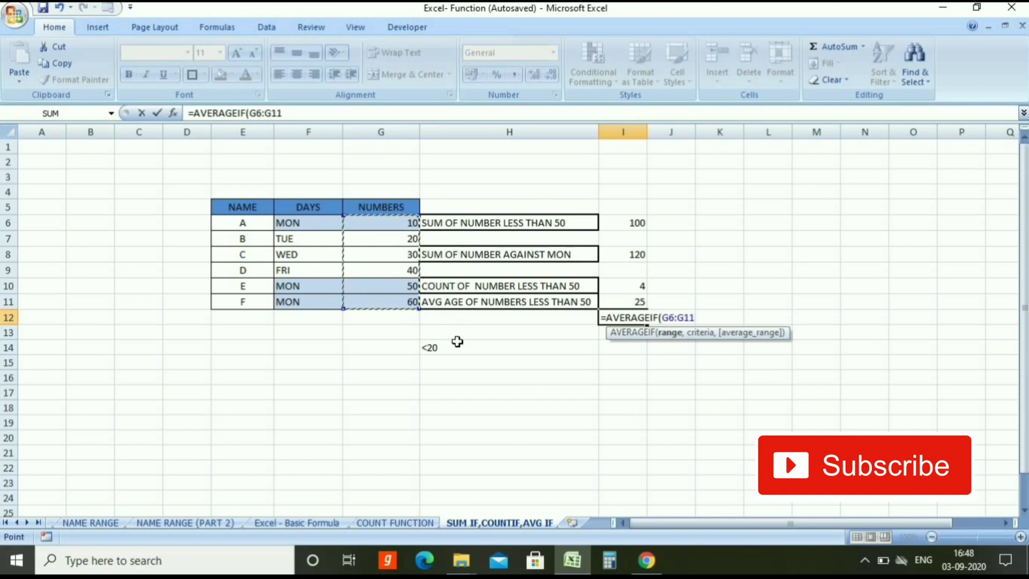
text(,)
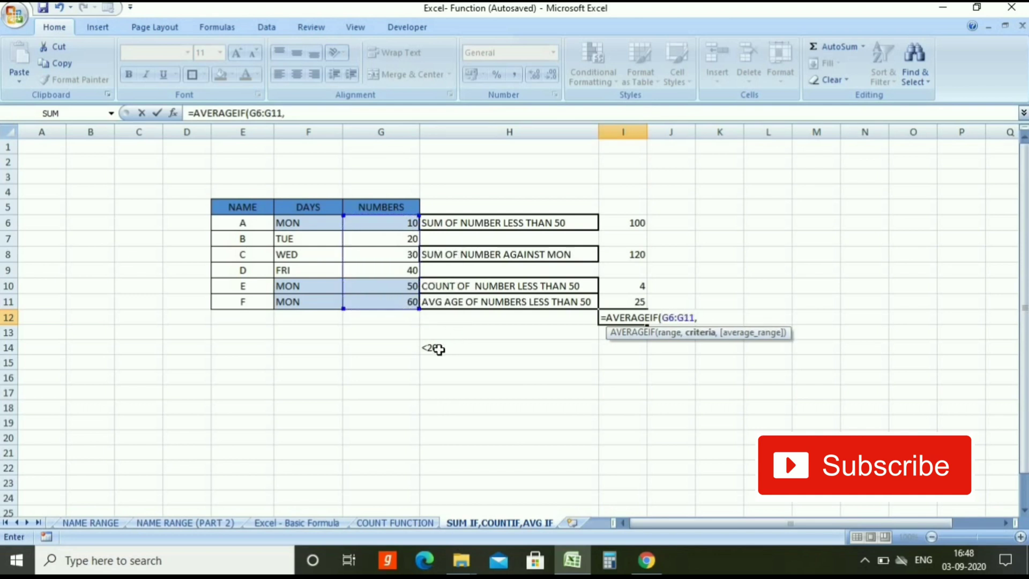
click(438, 349)
text())
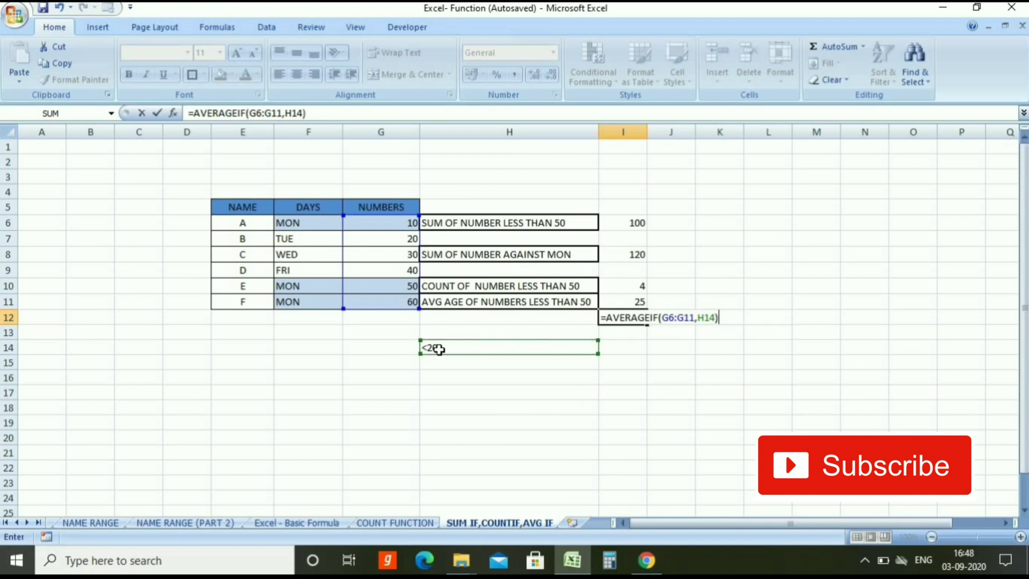
key(Return)
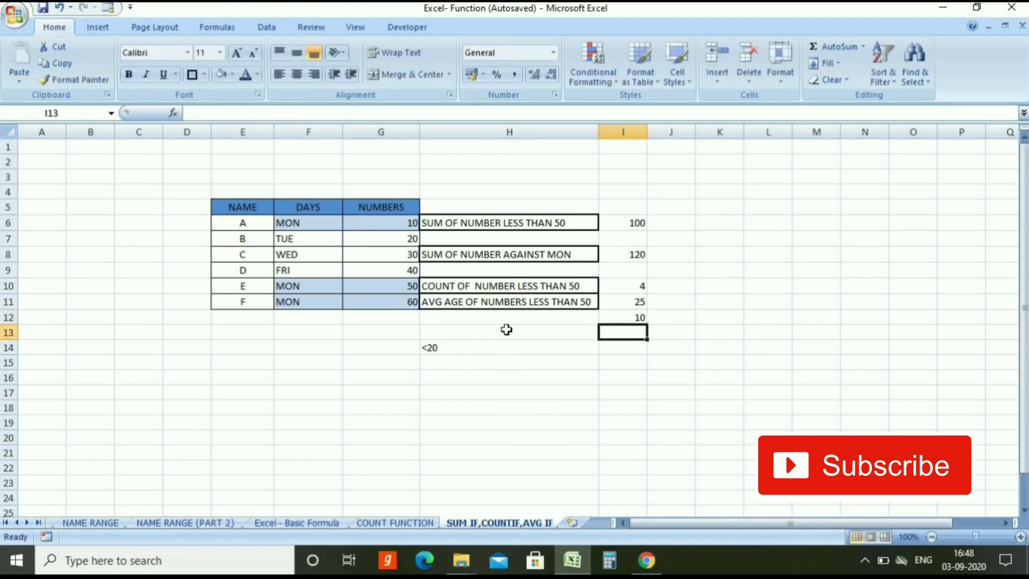
- Change the criterion in cell H14 to <30
click(436, 347)
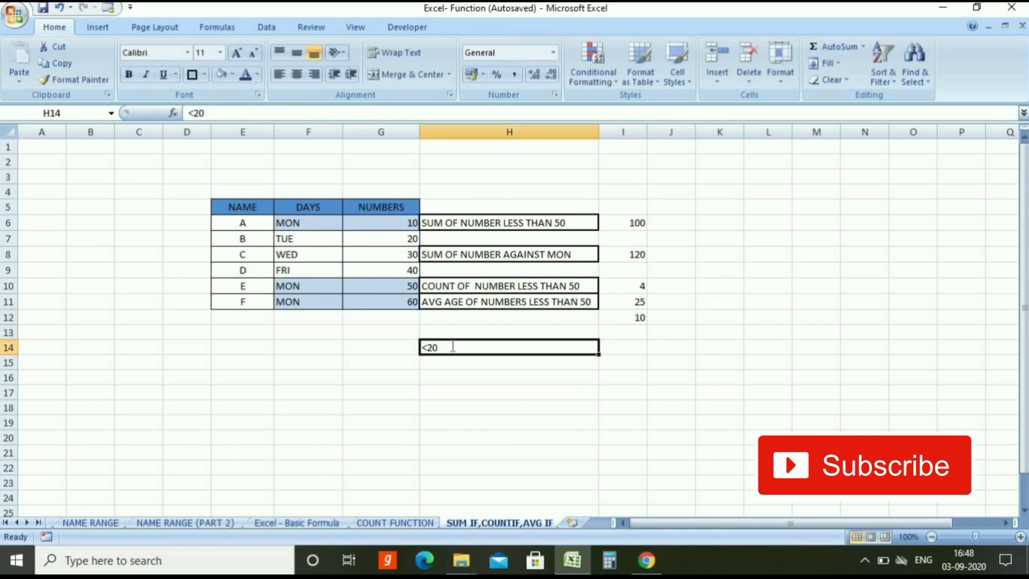
double_click(453, 347)
key(BackSpace)
key(BackSpace)
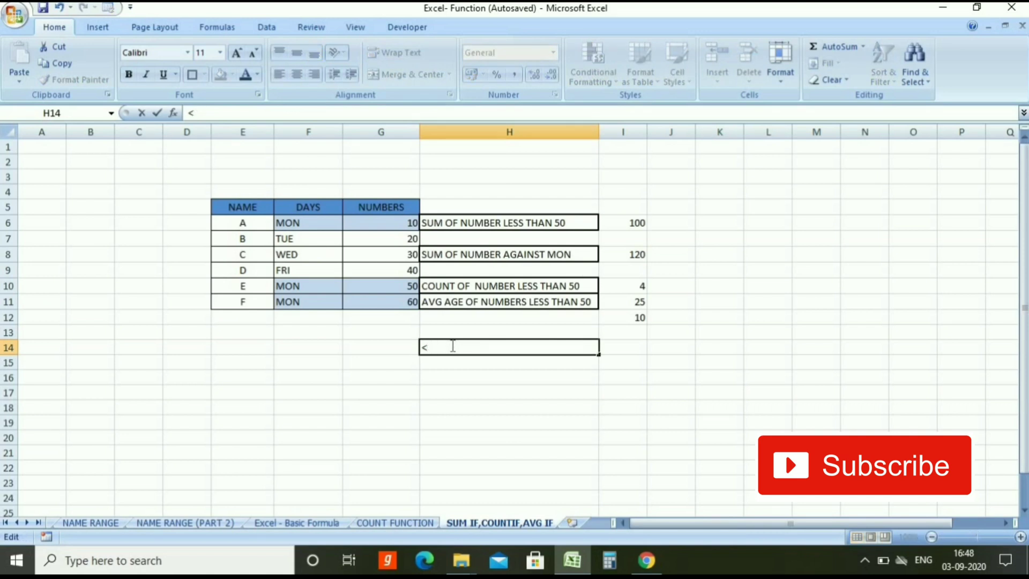
text(30)
key(Return)
- Compare the cell-referenced criterion of the I12 formula with the typed criterion in I11 and the contents of H14
click(626, 318)
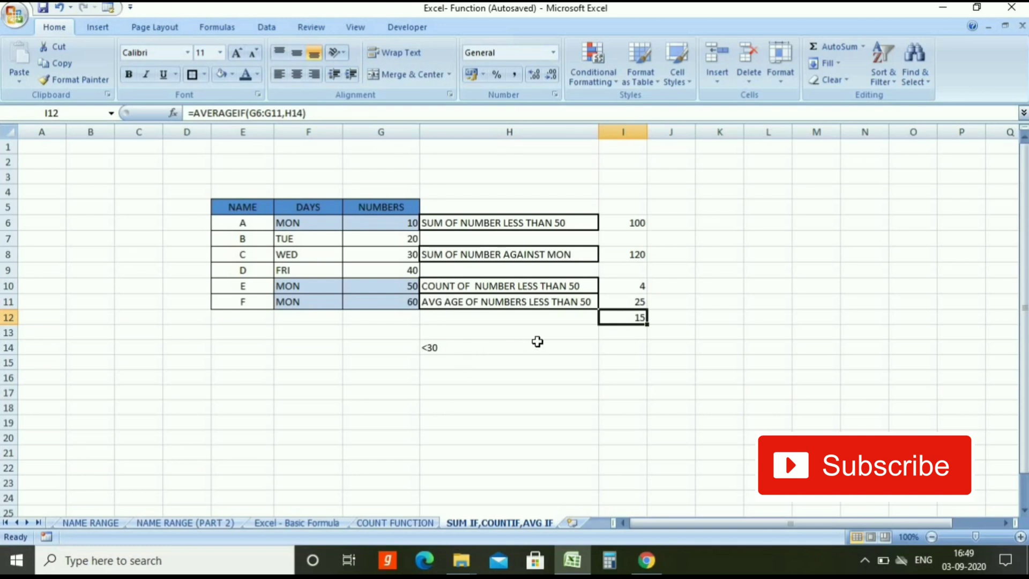
click(637, 296)
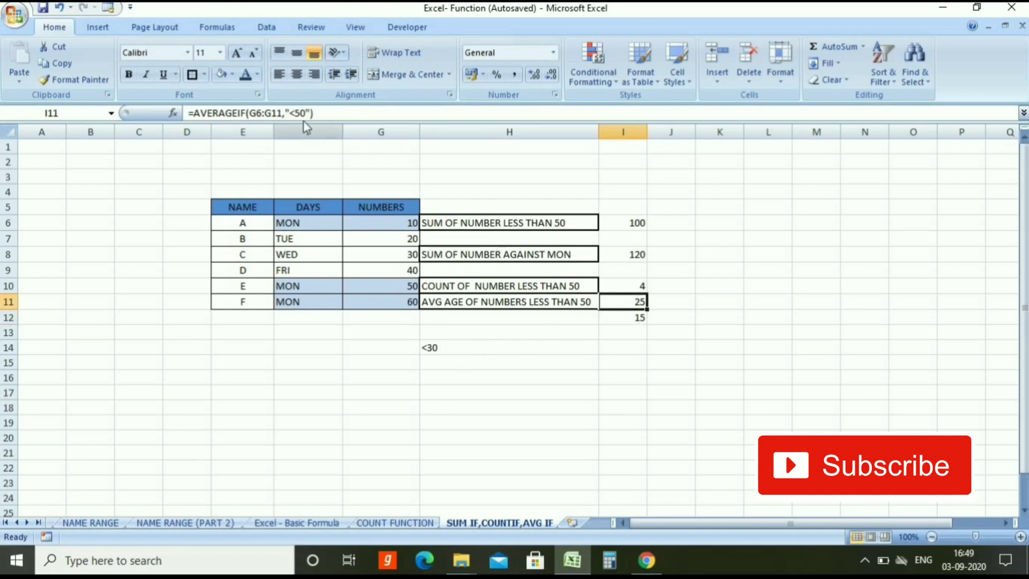
drag(290, 113, 311, 113)
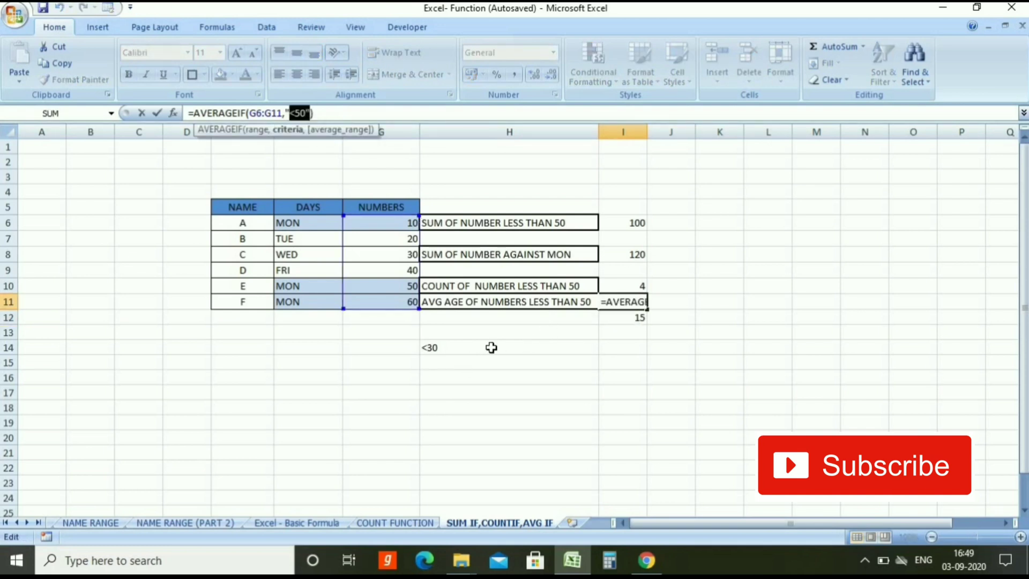
click(492, 348)
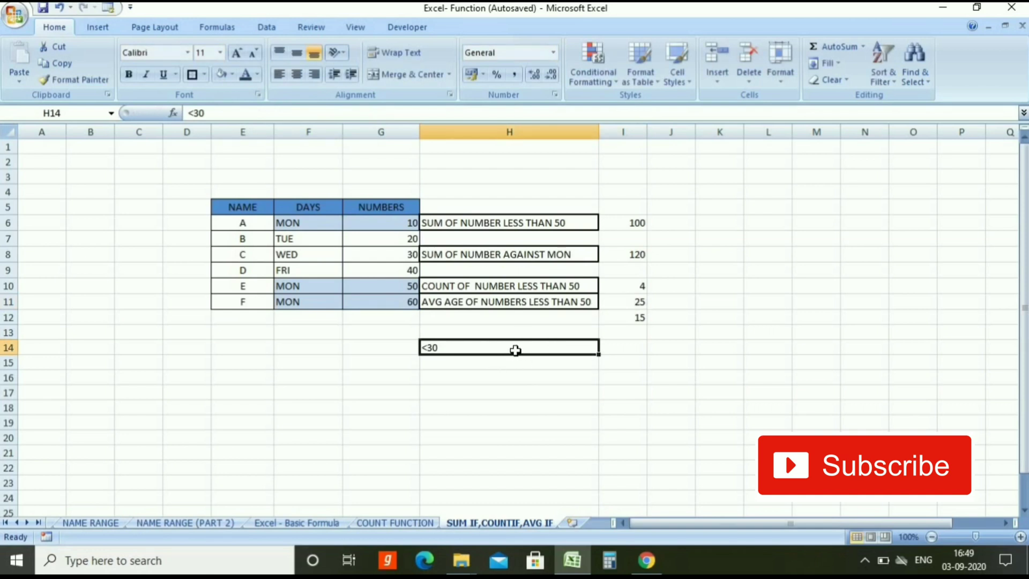